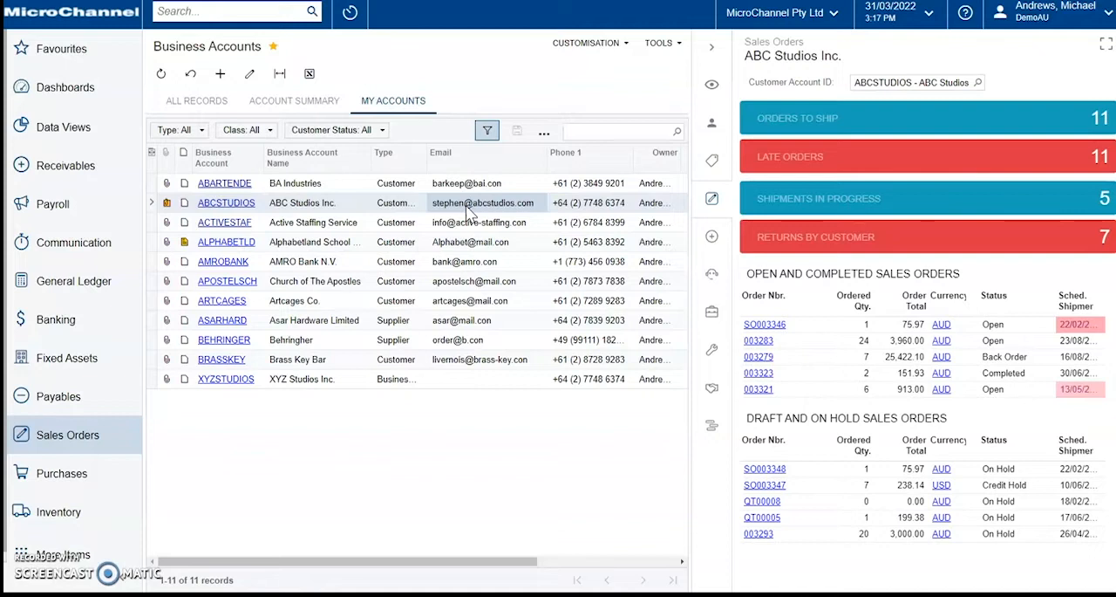
Step: Create a new sales order of type SO for the customer ABC Studios Inc. and save it
click(98, 434)
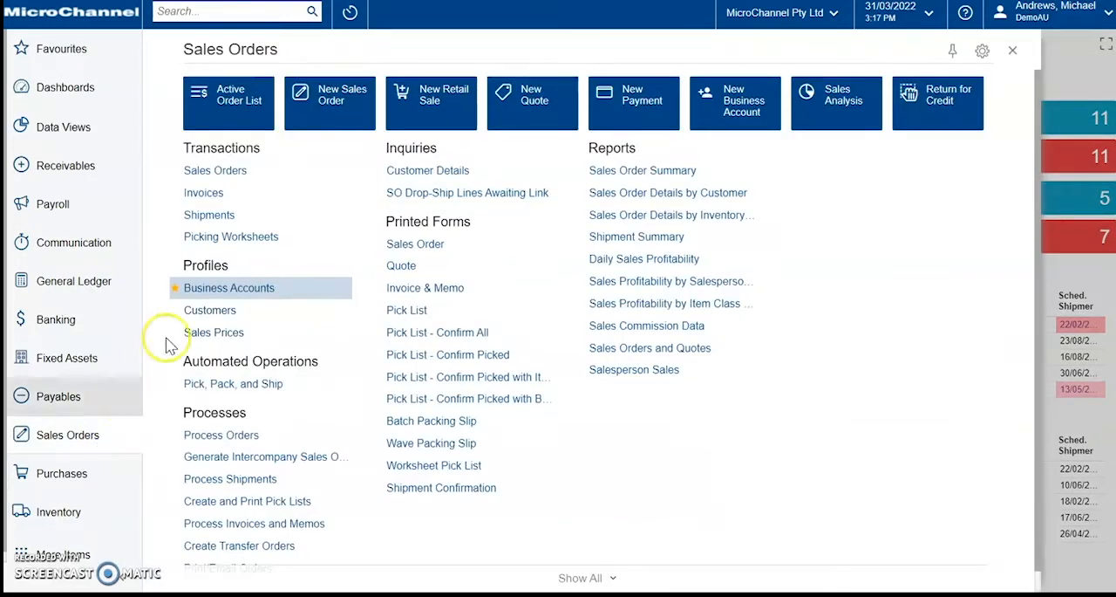
click(331, 123)
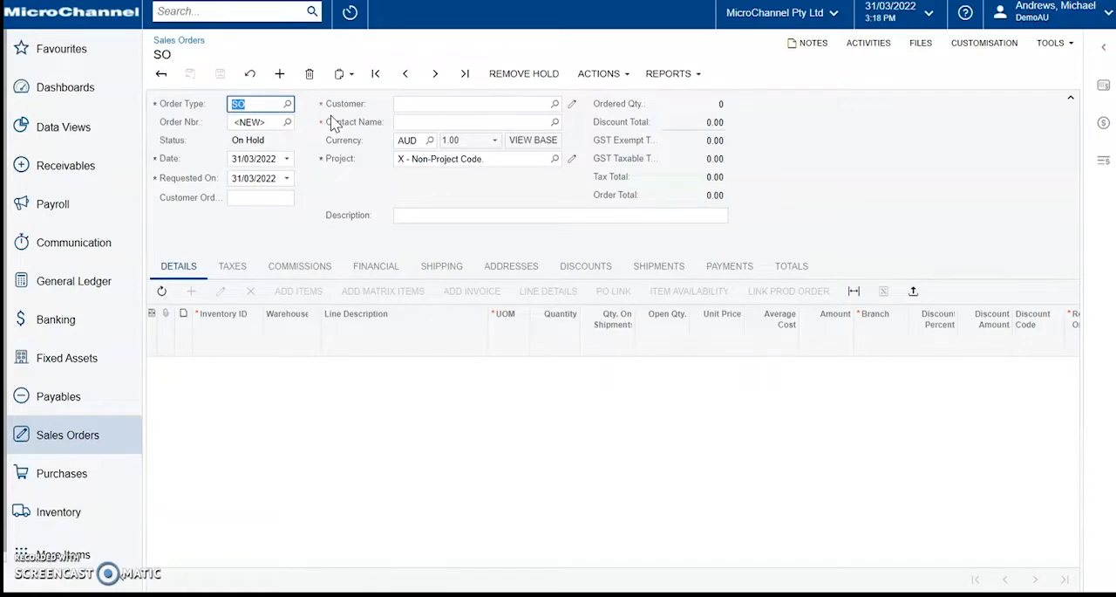
click(407, 103)
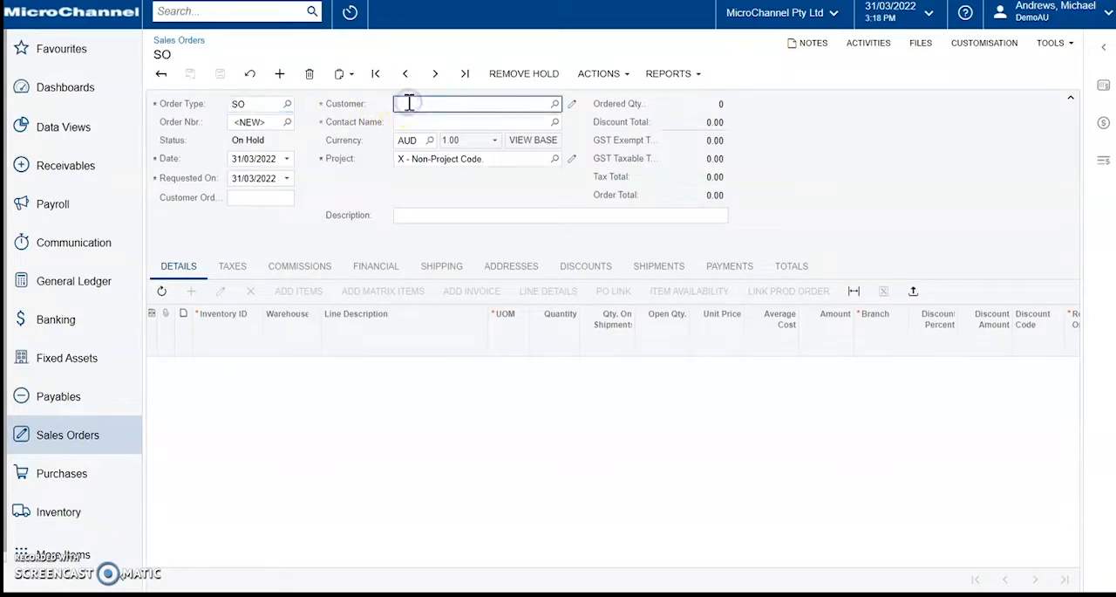
text(abc)
click(452, 134)
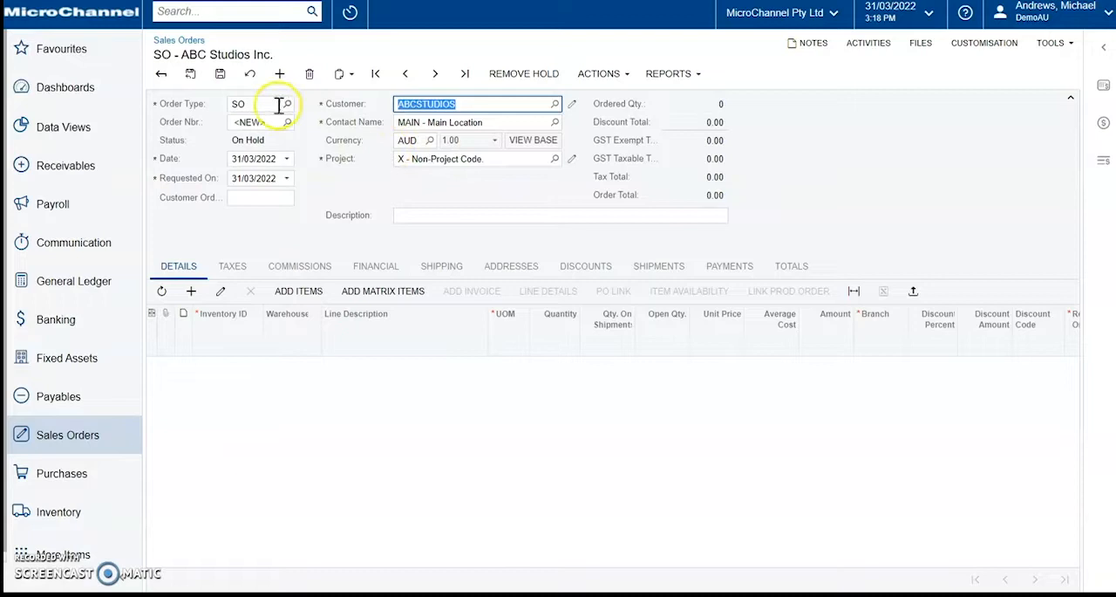
click(219, 77)
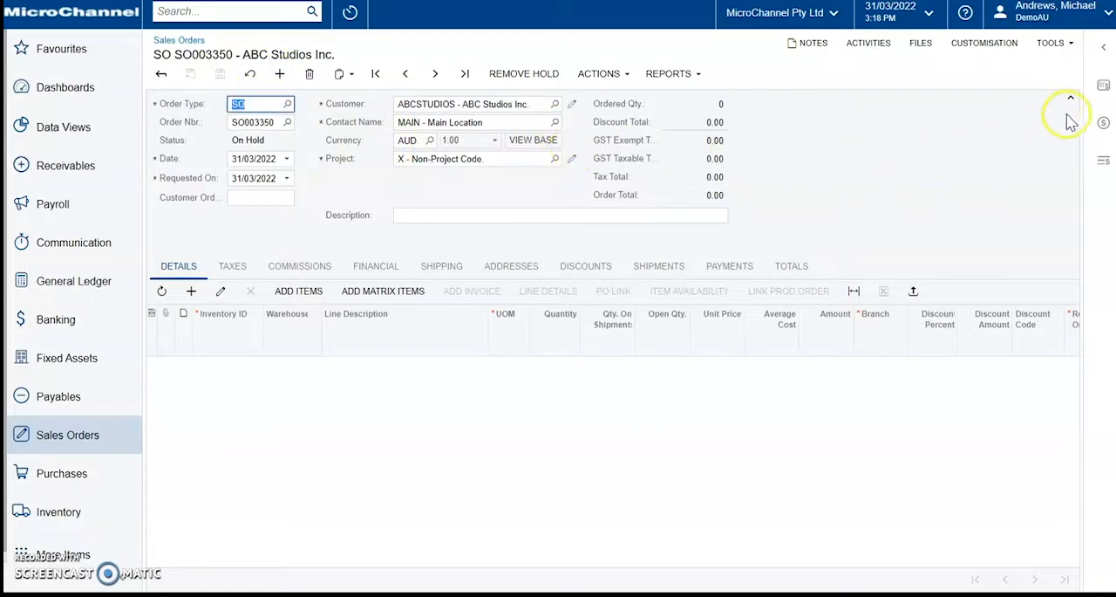
Step: Review the order's Customer Aging Detail, Sales Profitability Analysis and Open Sales Orders side panels, and collapse the side panel
click(1100, 85)
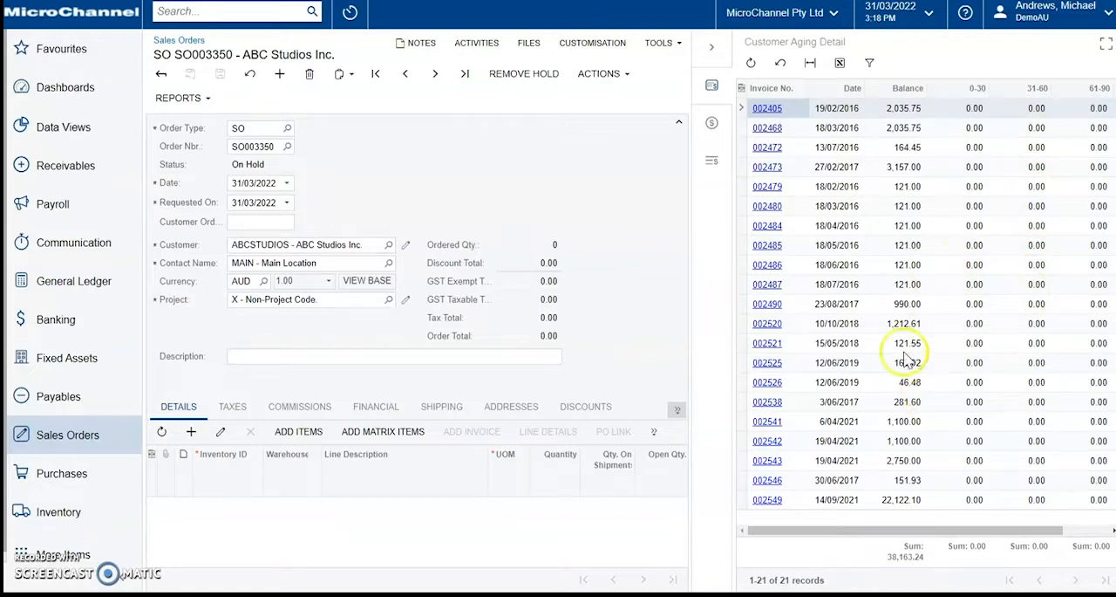
click(711, 133)
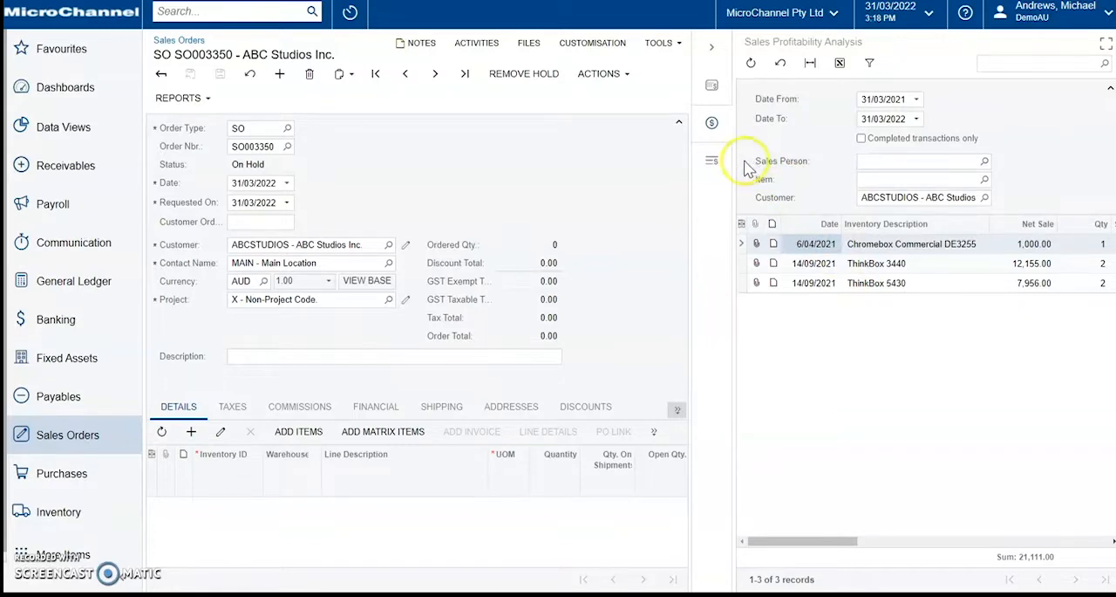
click(713, 165)
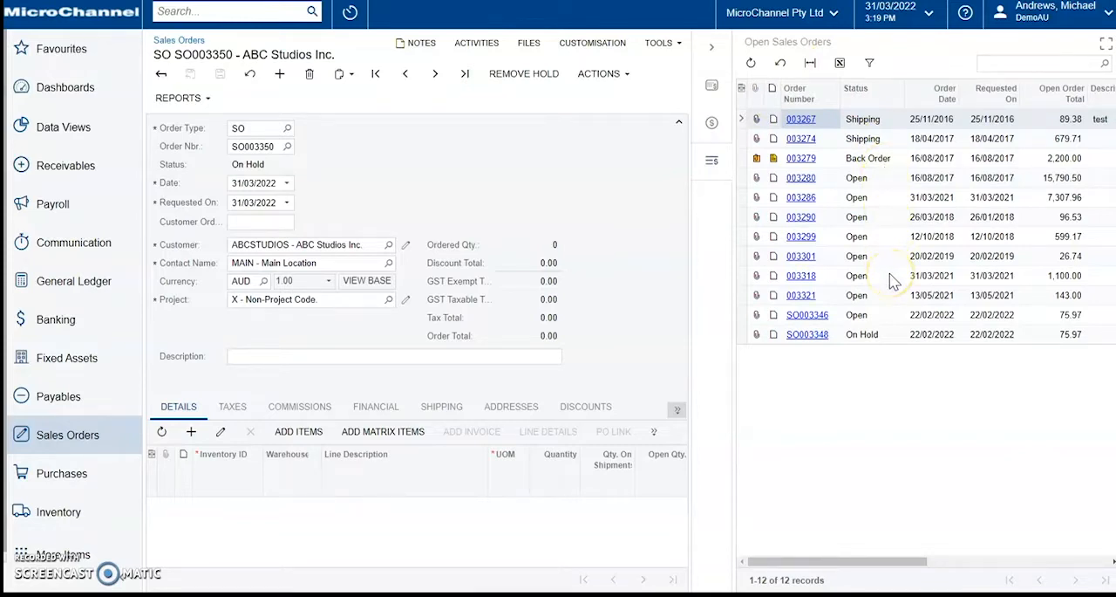
click(711, 48)
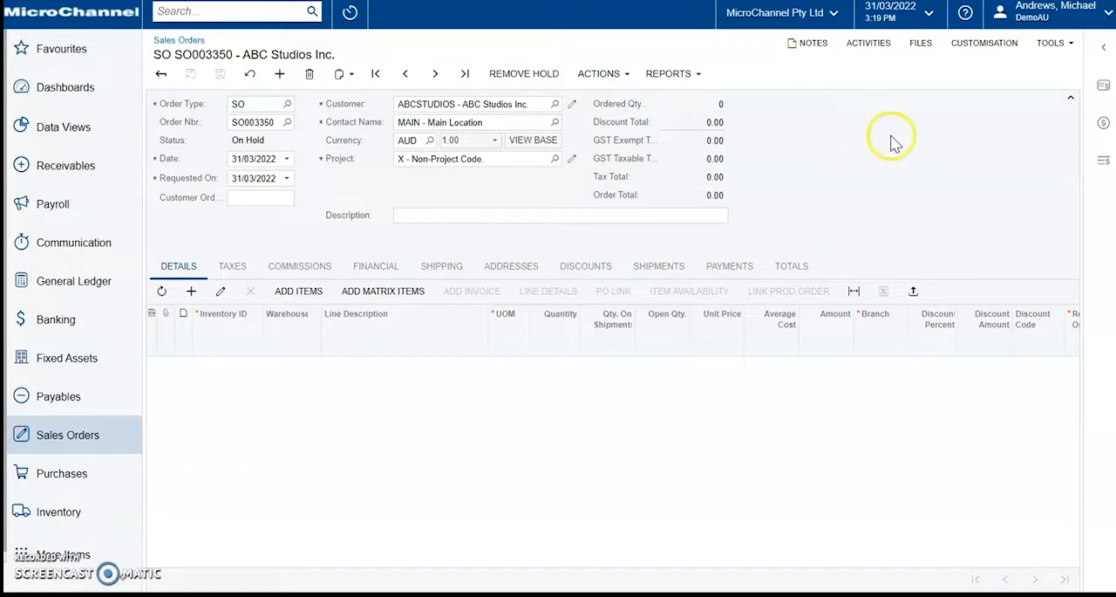
Step: Create a customization project named SidePanel from the sales order screen and open it in the project editor
click(969, 54)
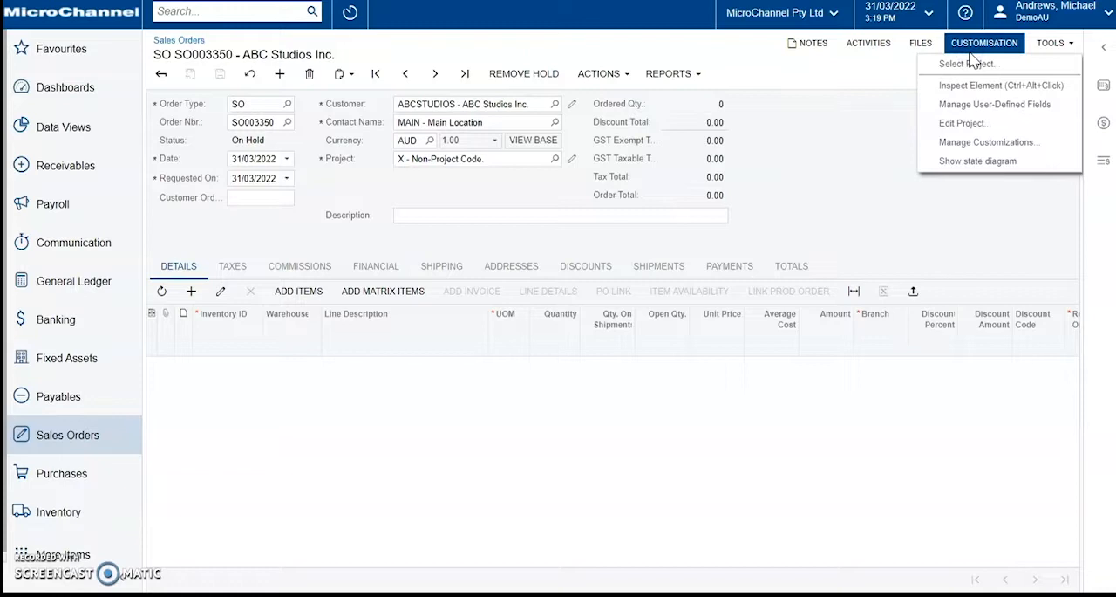
click(983, 128)
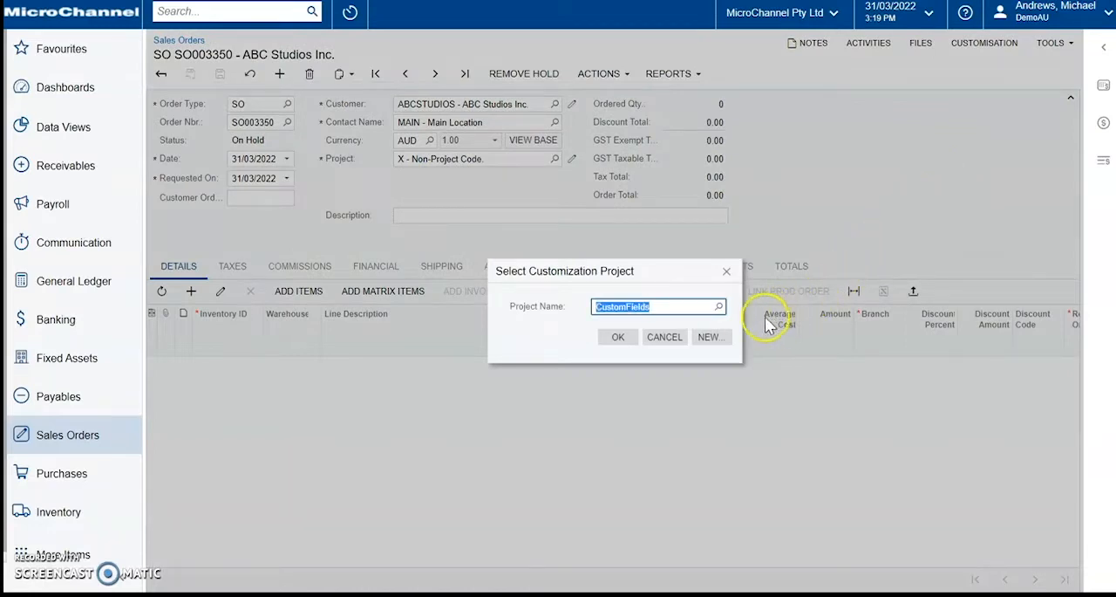
click(710, 336)
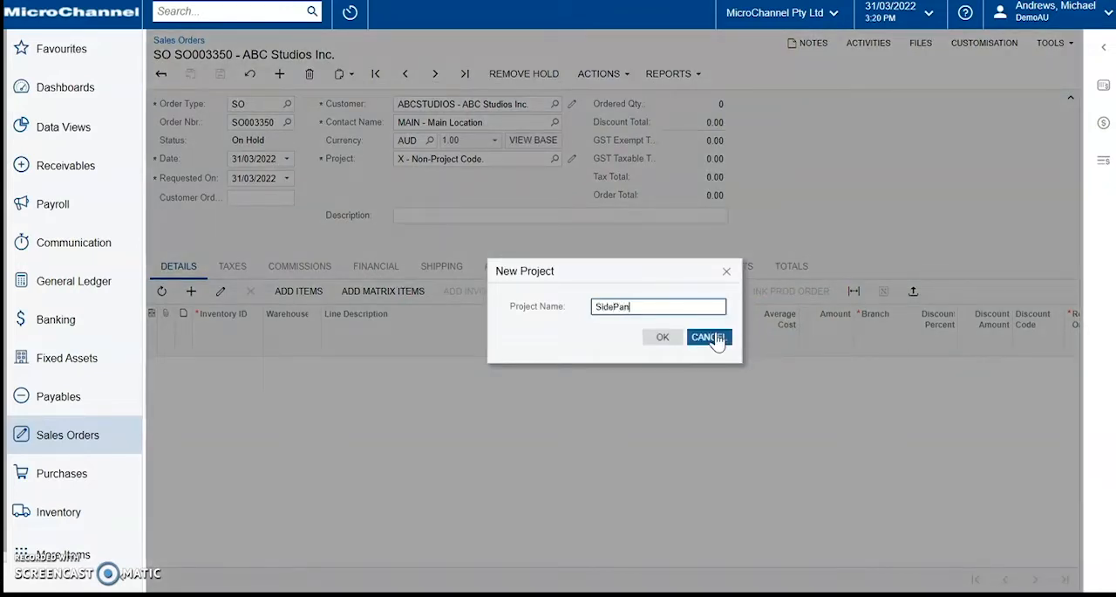
click(663, 337)
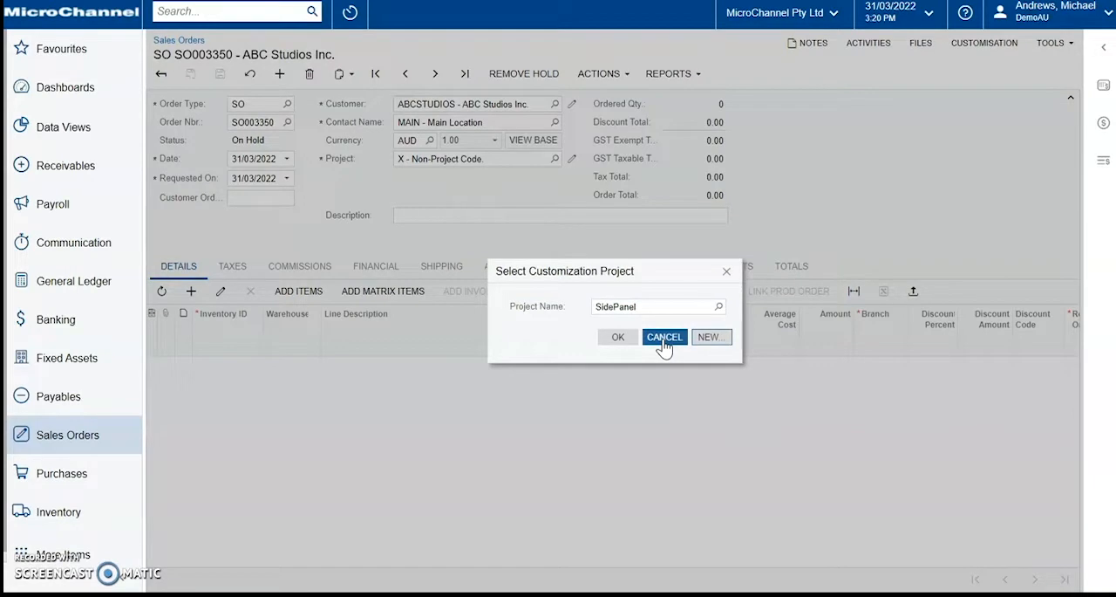
click(620, 337)
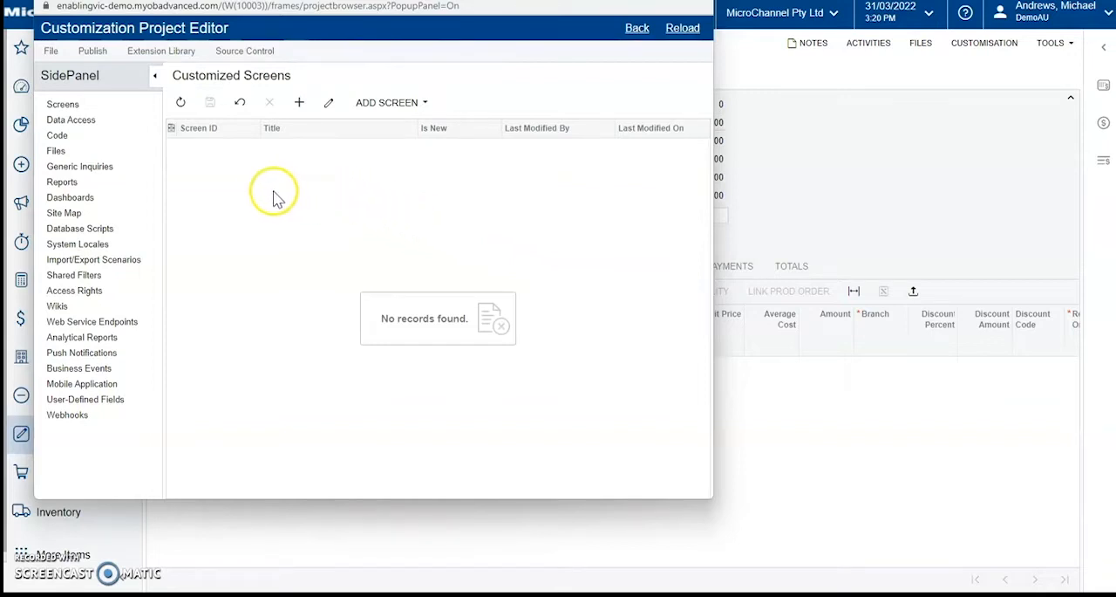
Step: Start customizing an existing screen in the SidePanel project and search the available screens for "sales"
click(71, 106)
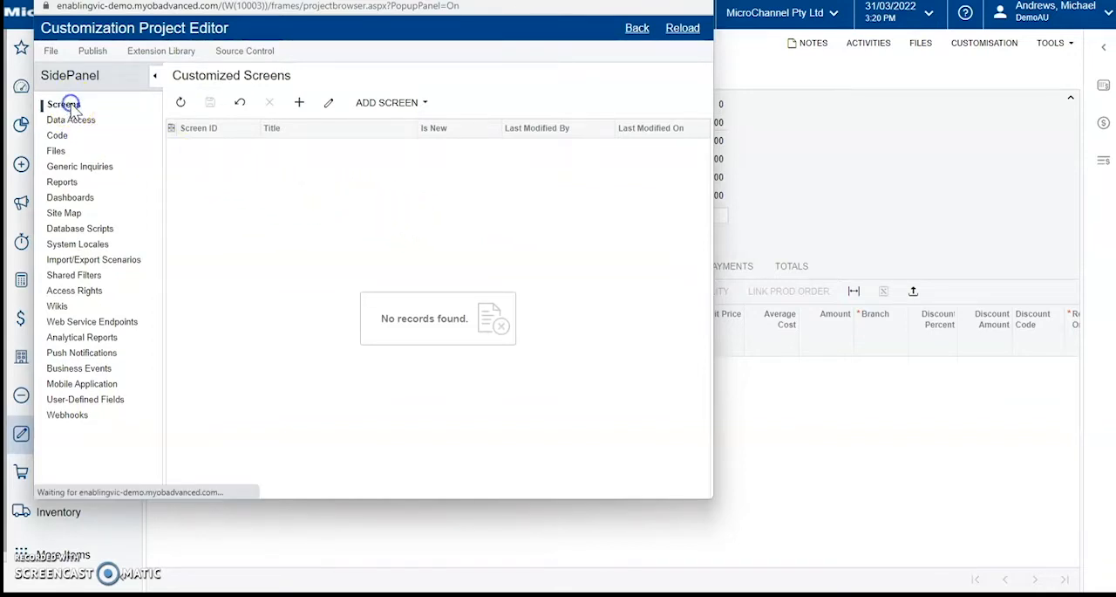
click(408, 103)
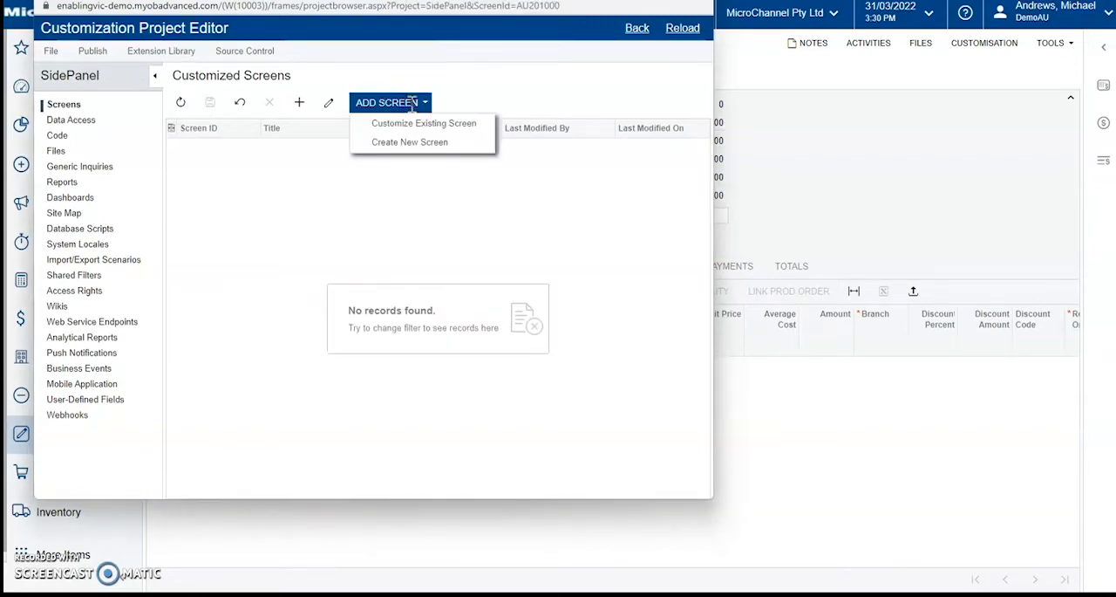
click(423, 125)
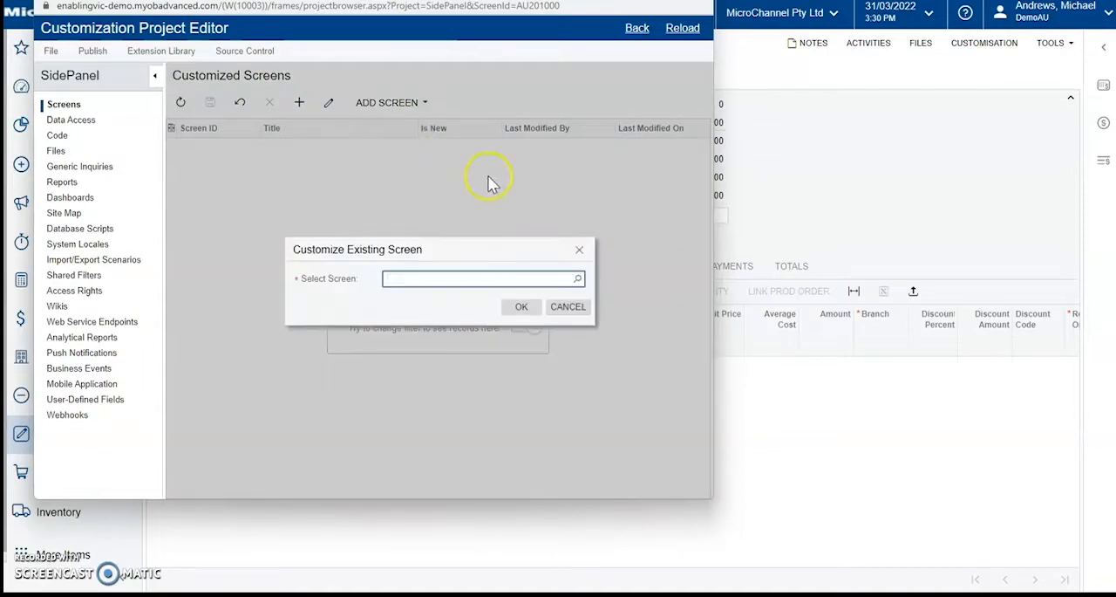
click(580, 280)
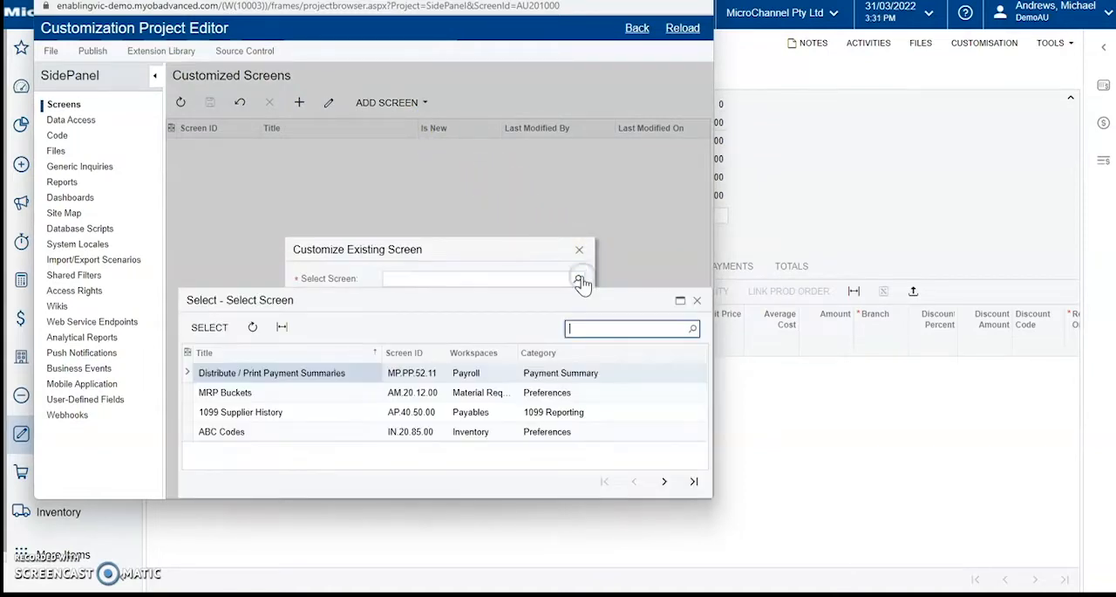
text(sales)
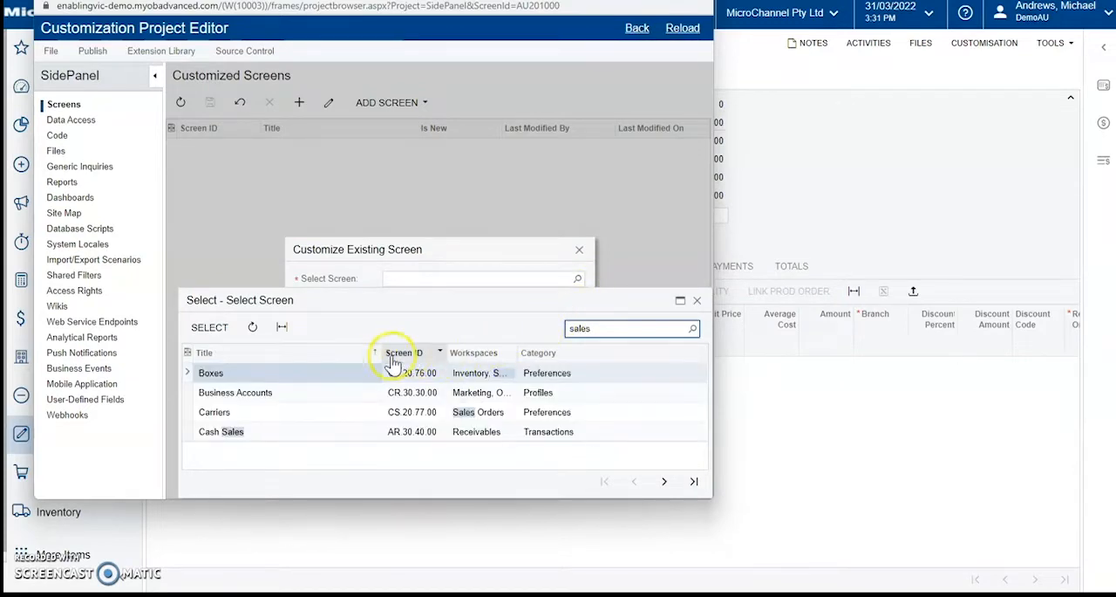
Step: Filter the screens to IDs containing SO.30 and add the Sales Orders screen SO.30.10.00 to the project
click(406, 352)
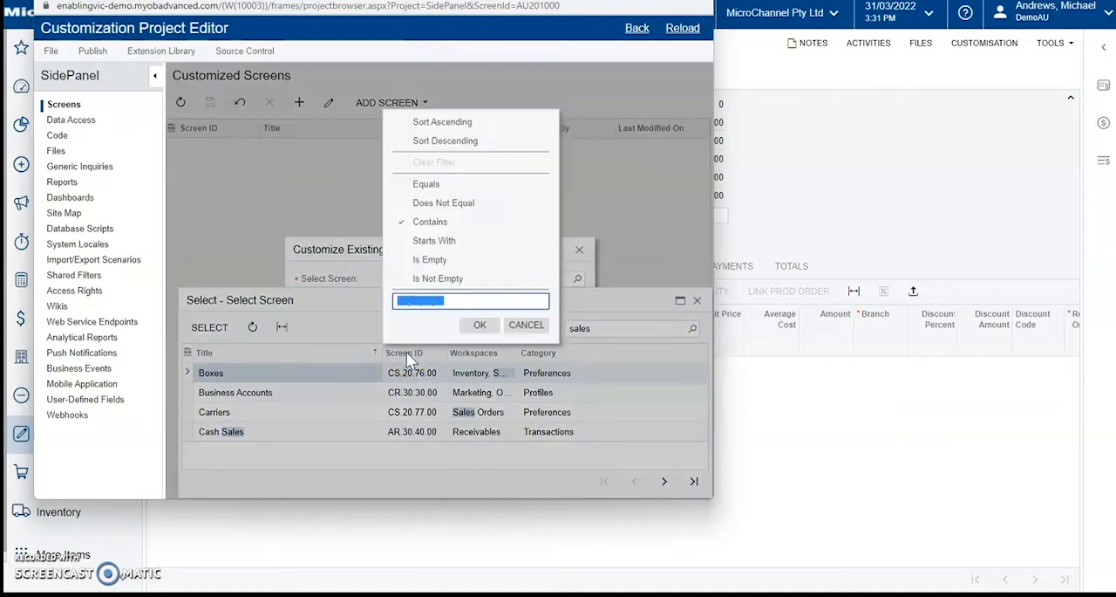
text(SO.30)
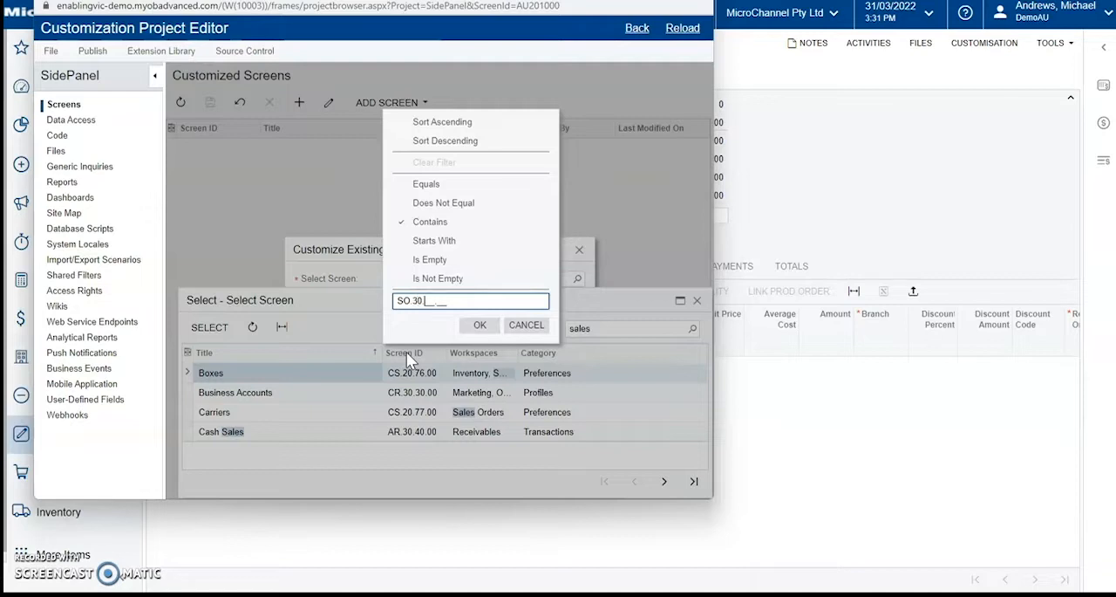
click(476, 328)
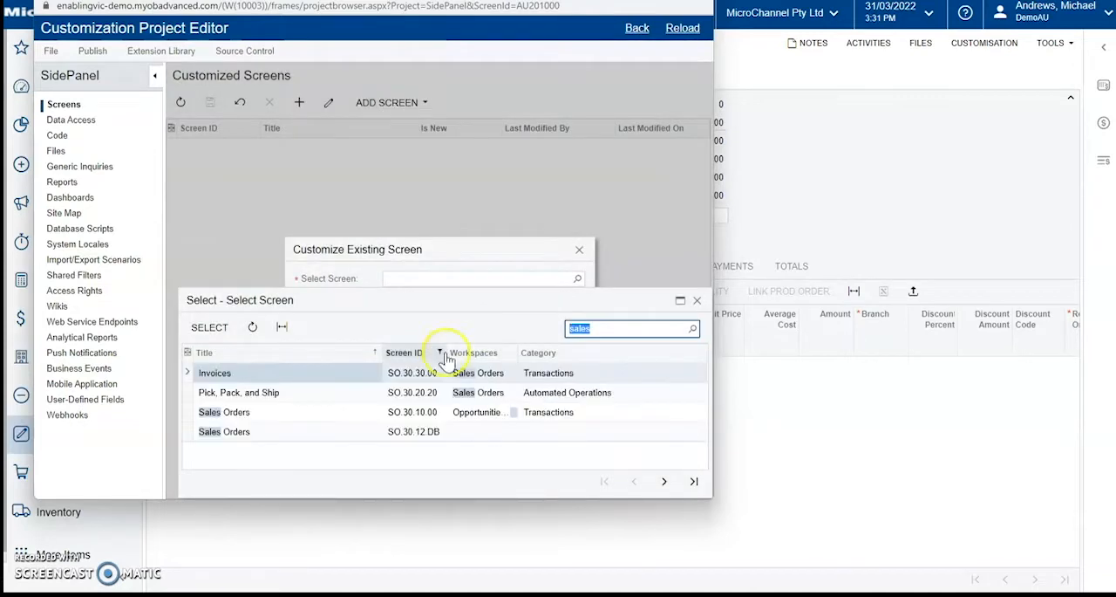
click(343, 419)
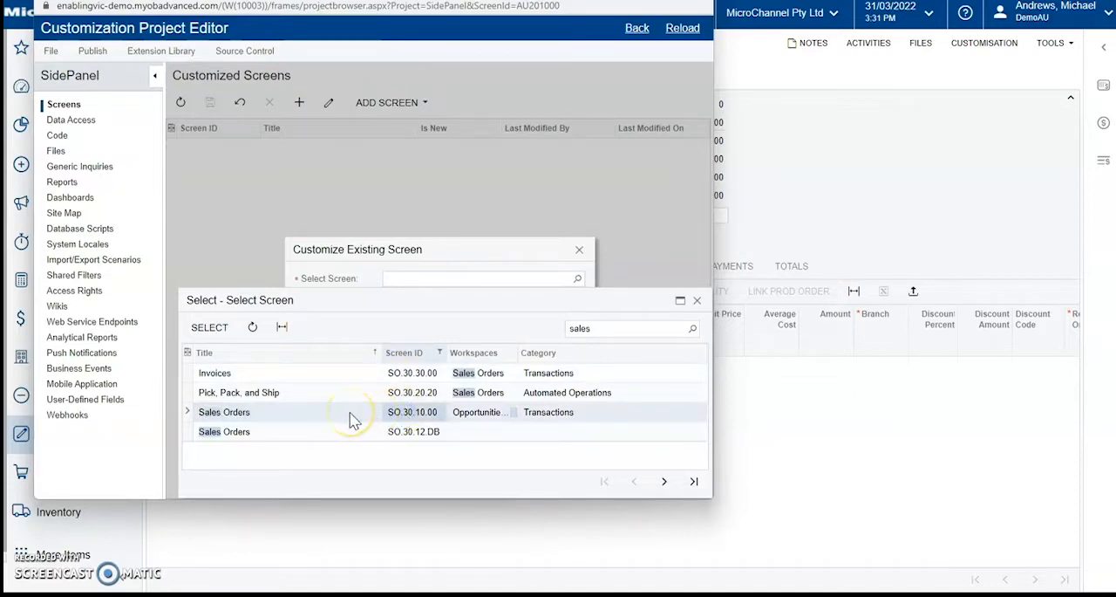
double_click(349, 417)
click(518, 312)
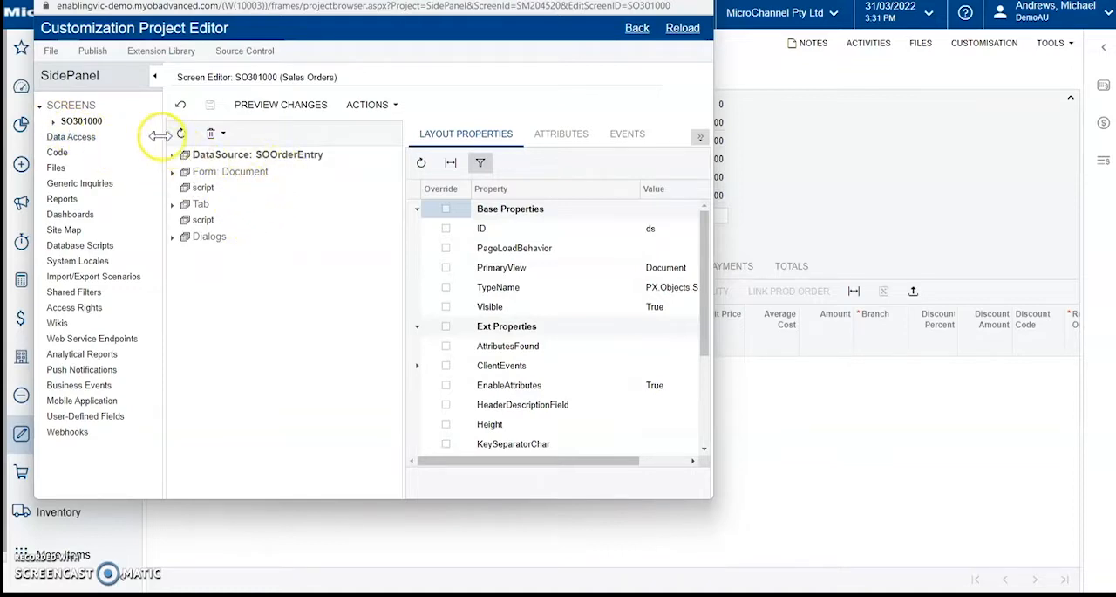
Step: Start a new action for the SO301000 screen and set its action name to SOOrderList
click(53, 123)
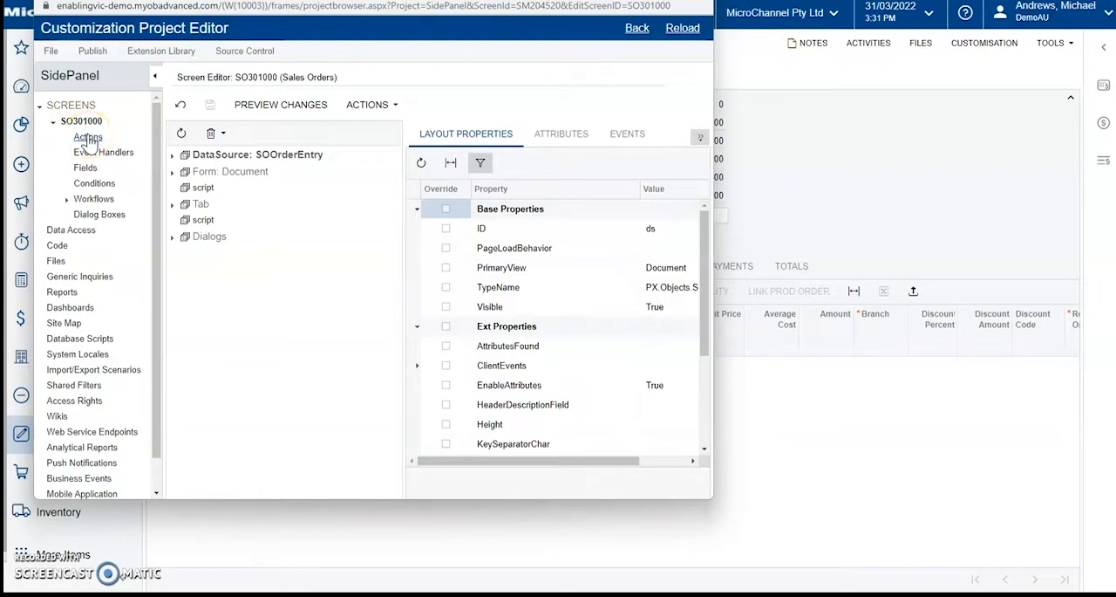
click(87, 137)
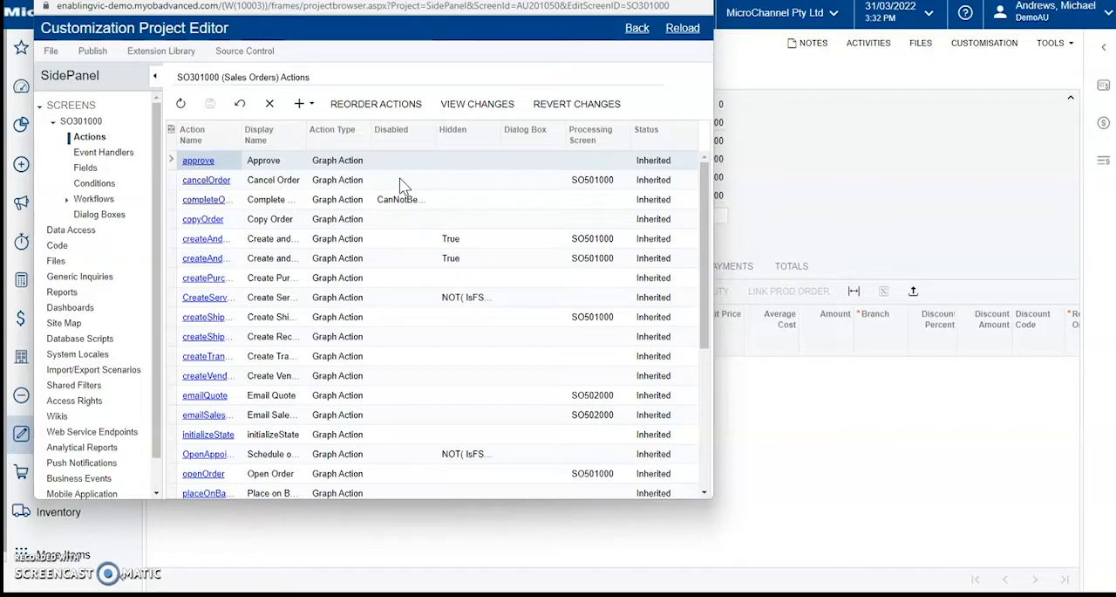
click(305, 105)
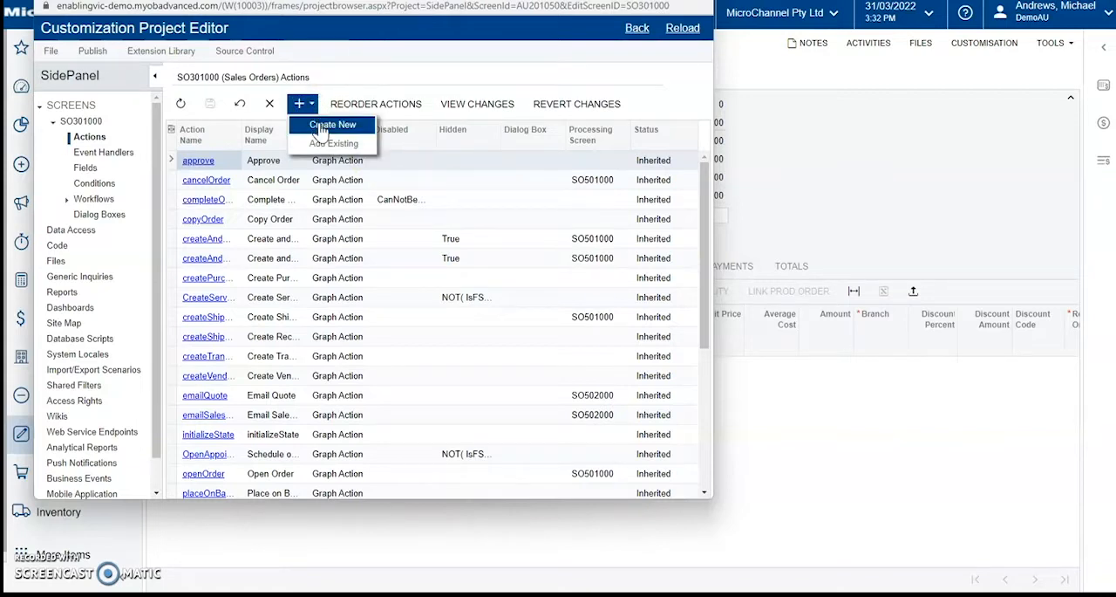
click(324, 124)
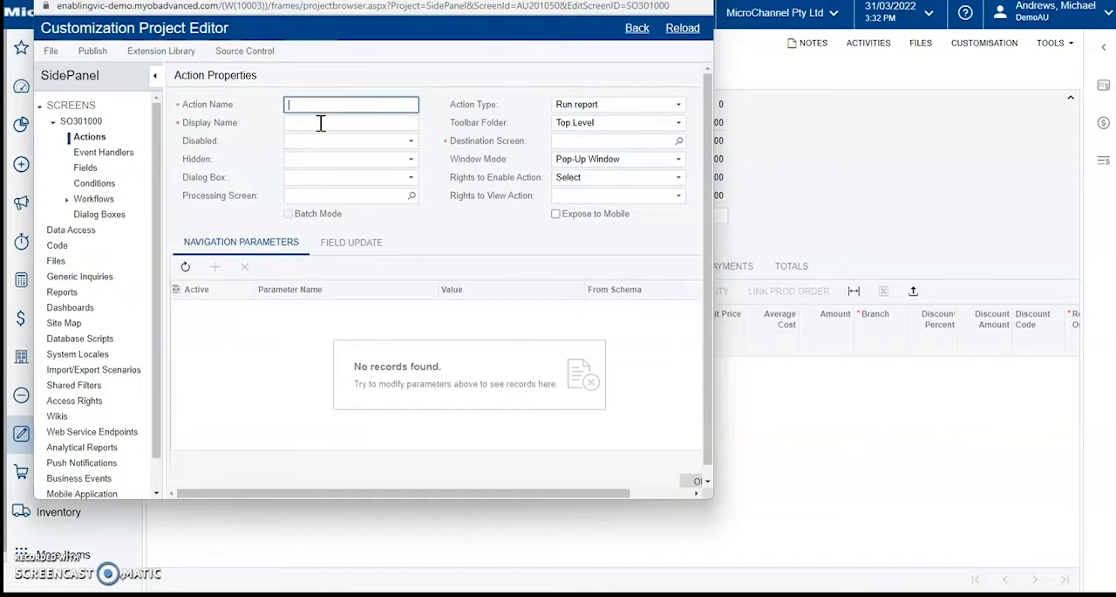
text(SOOrderList)
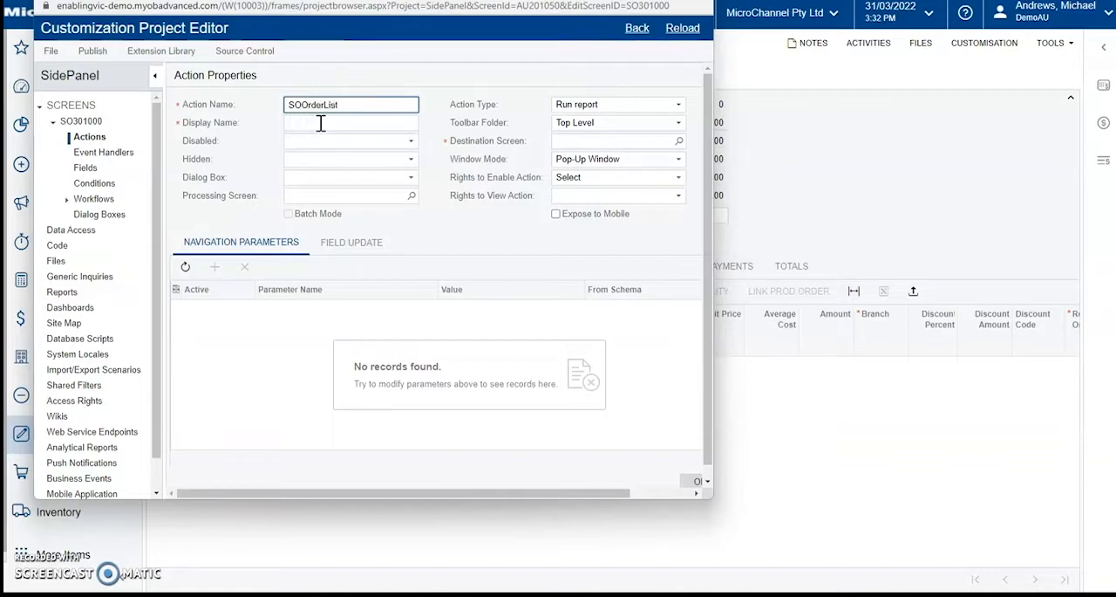
Step: Set the action's display name to Open Orders and its action type to Navigation: Side panel
click(319, 123)
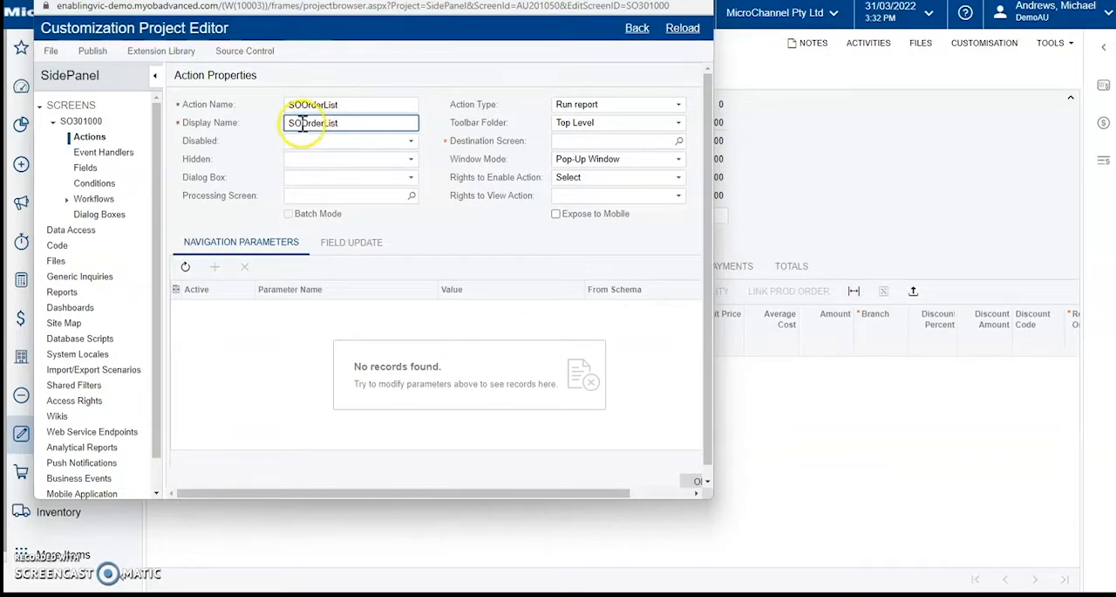
double_click(301, 123)
text(Or)
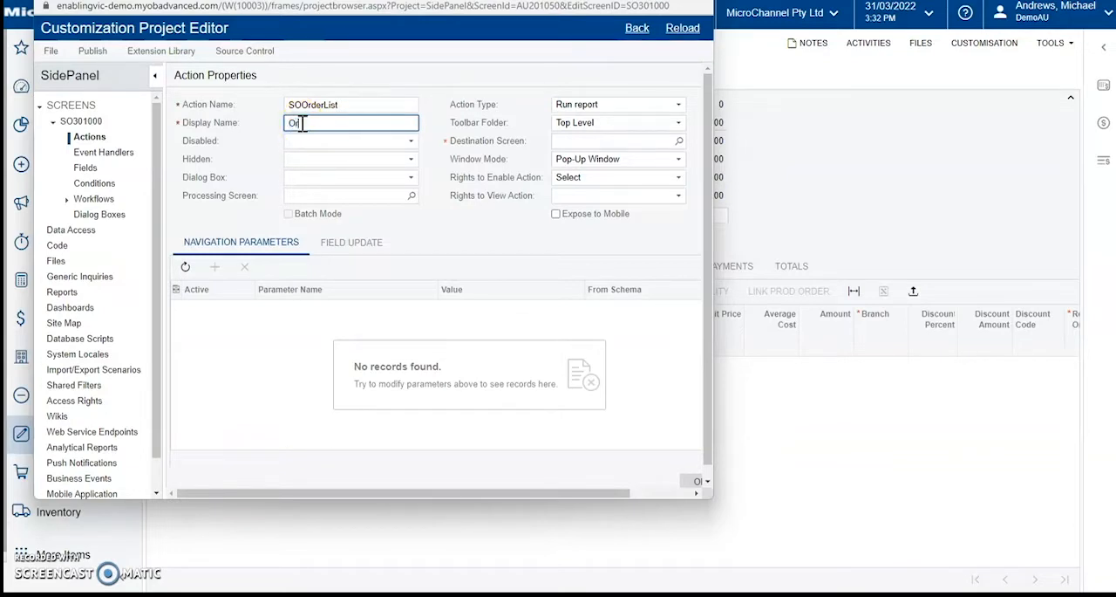
key(BackSpace)
key(BackSpace)
text(Open Orders)
click(580, 105)
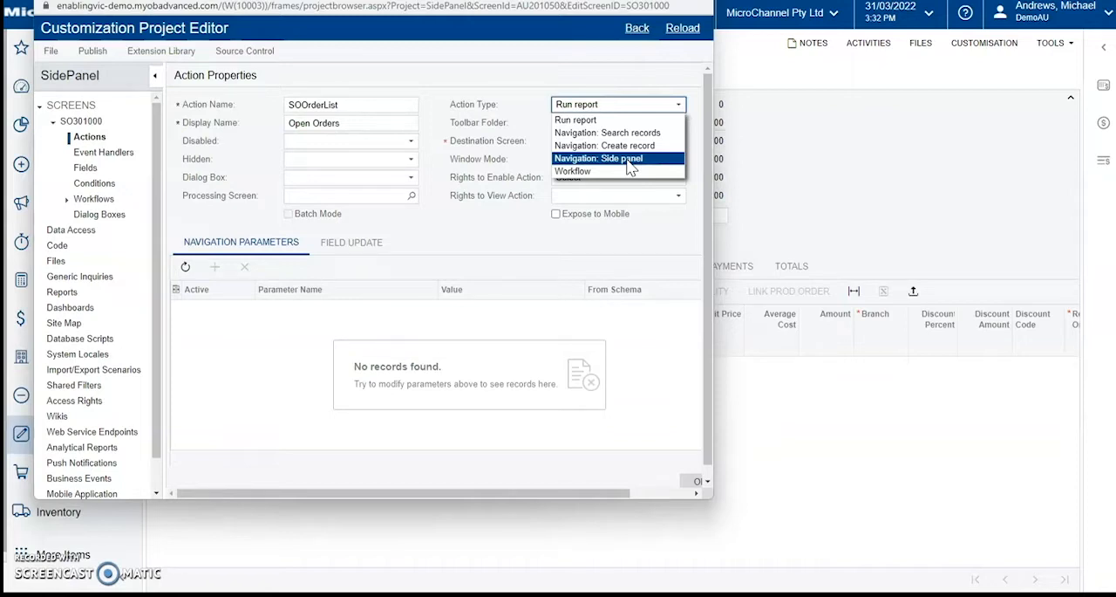
click(630, 160)
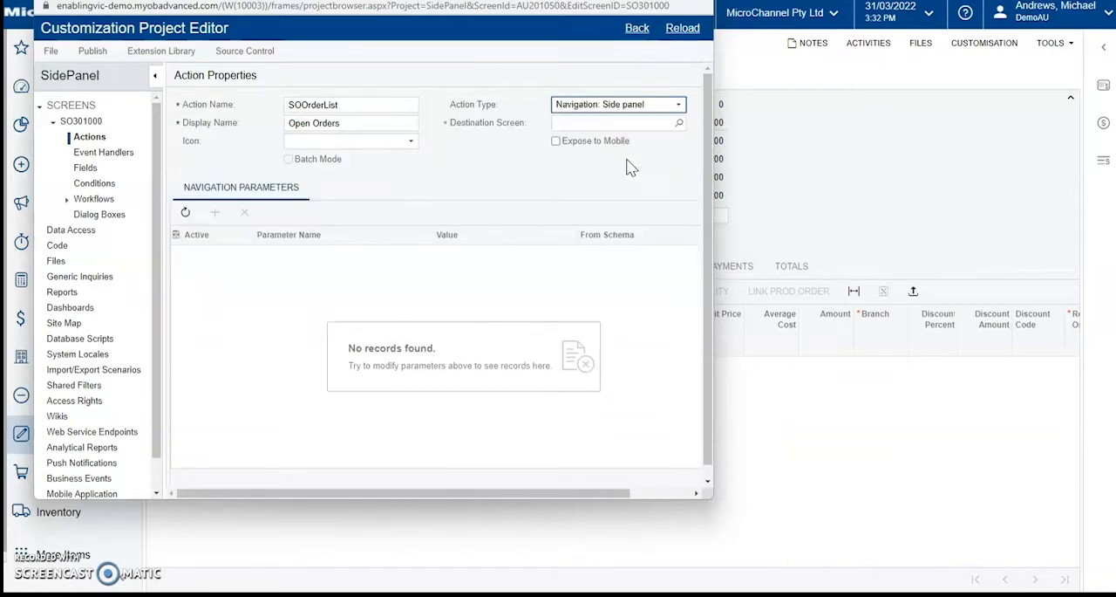
Step: Search the destination screens for "sales" and set Open Sales Orders (CA.00.03.DB) as the action's destination screen
click(614, 123)
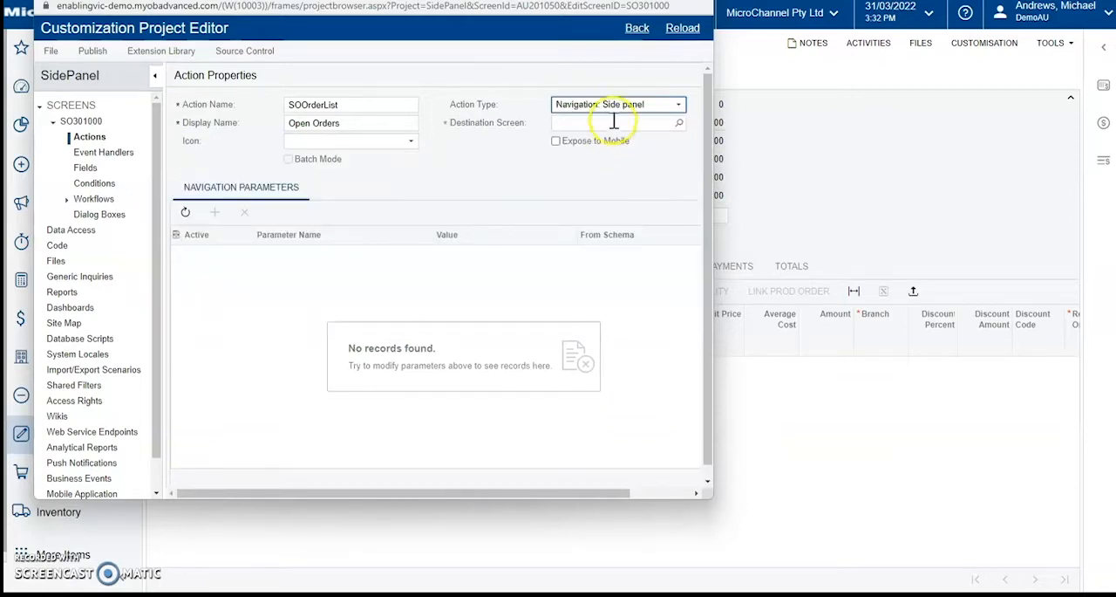
click(680, 123)
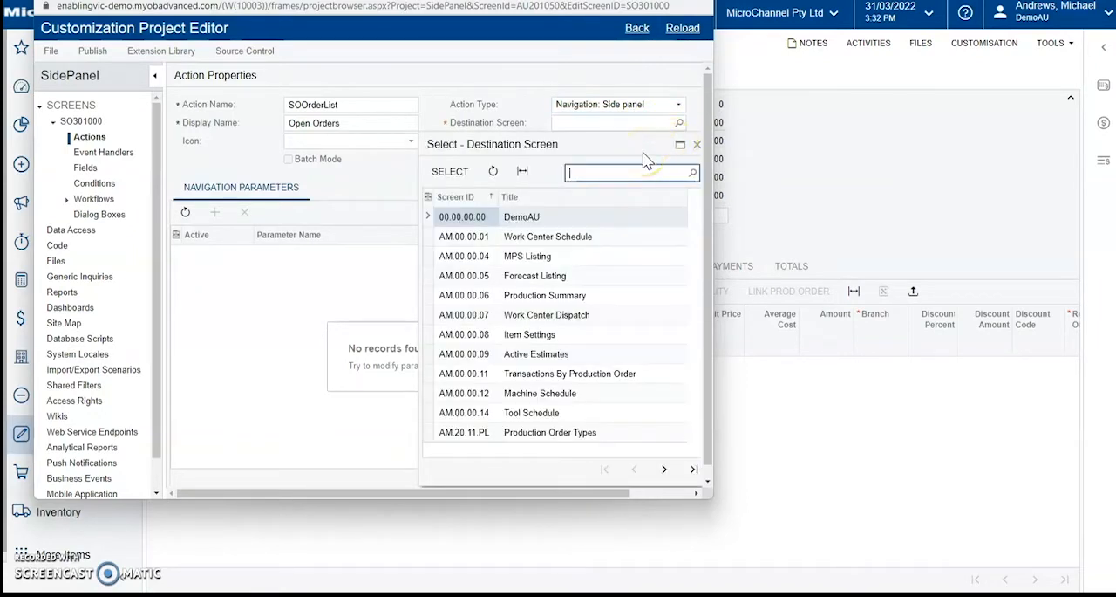
text(sales)
key(Return)
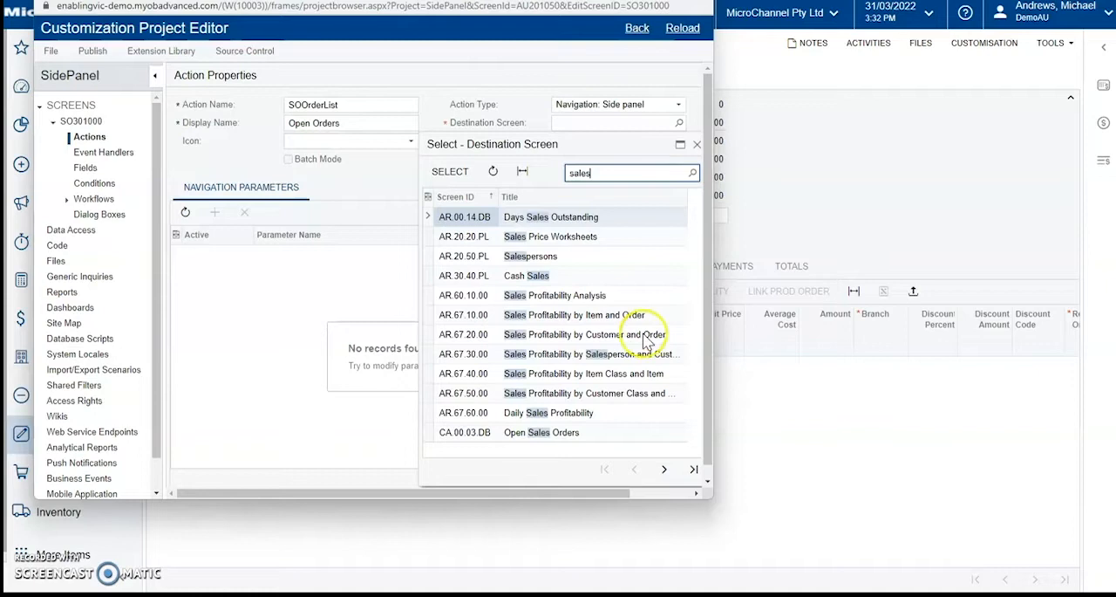
click(580, 434)
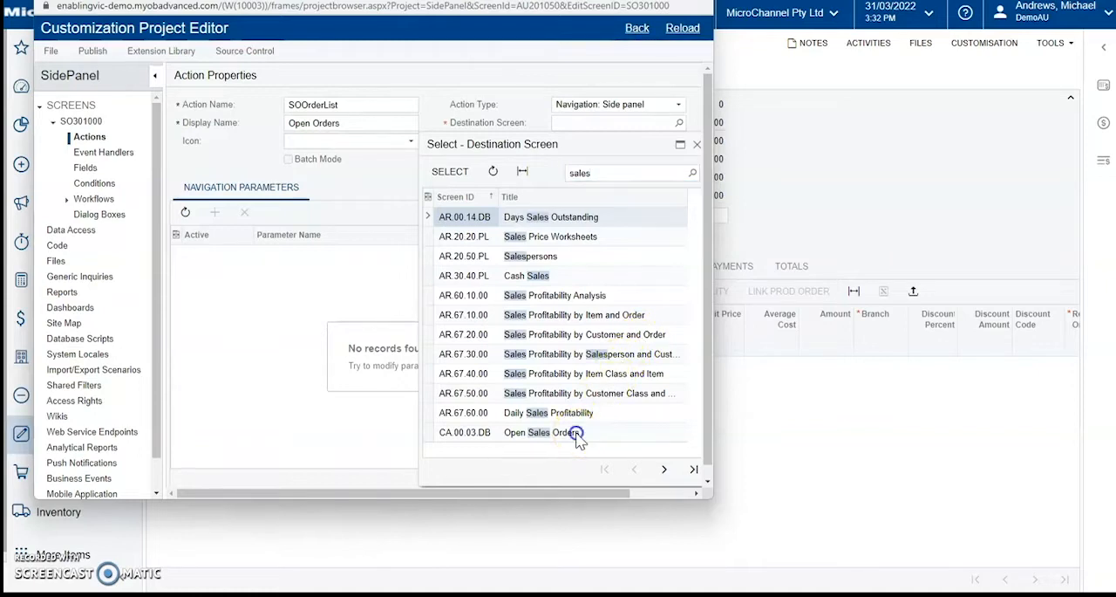
click(580, 434)
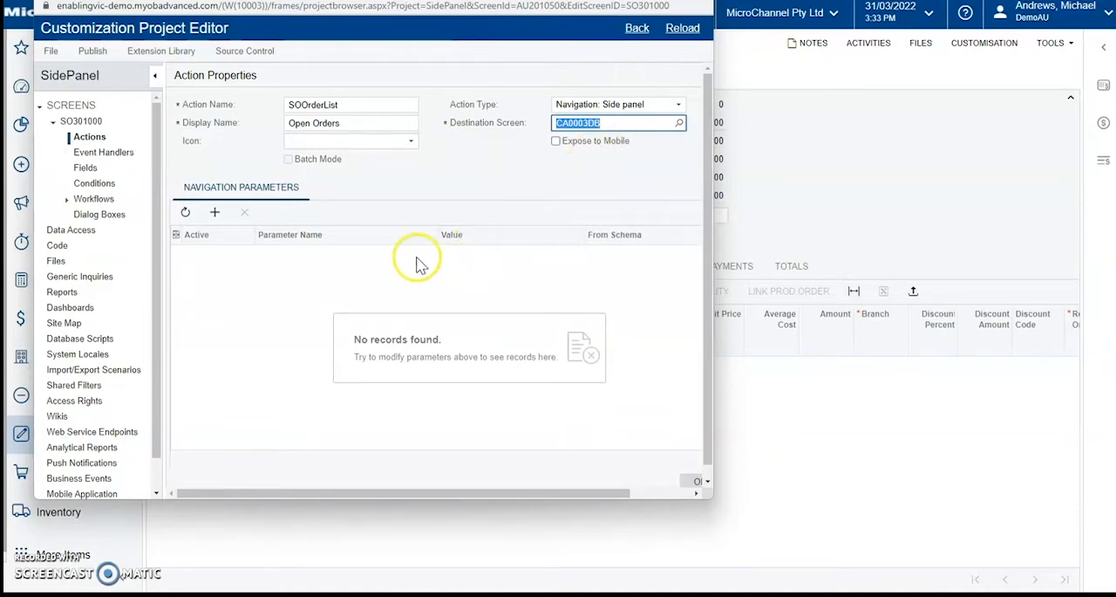
Step: Set the action's icon to account details and add a navigation parameter named Customer
click(410, 141)
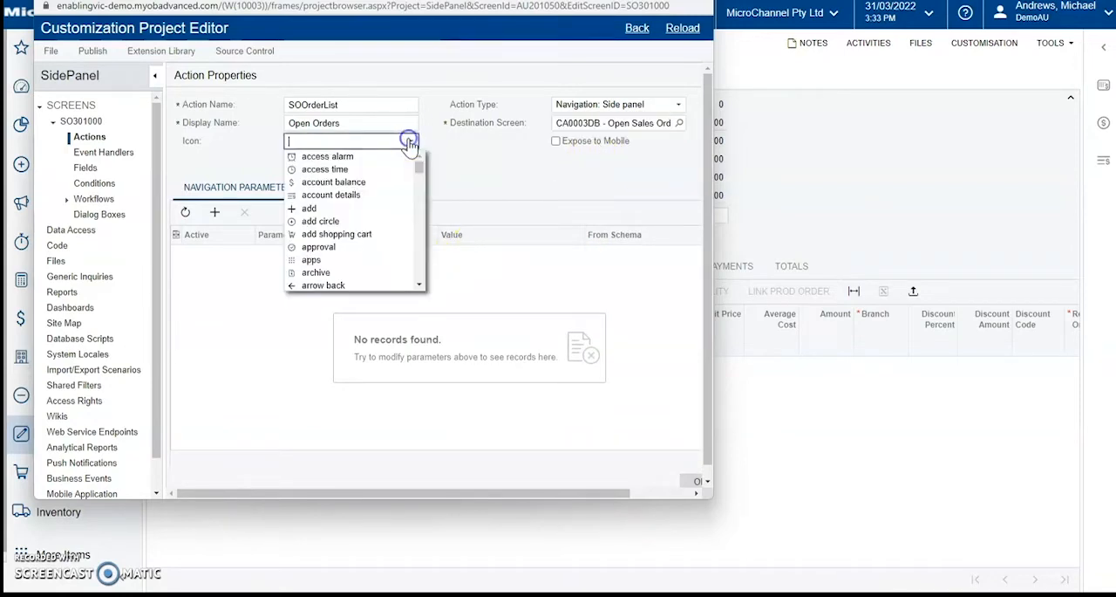
click(351, 195)
click(376, 251)
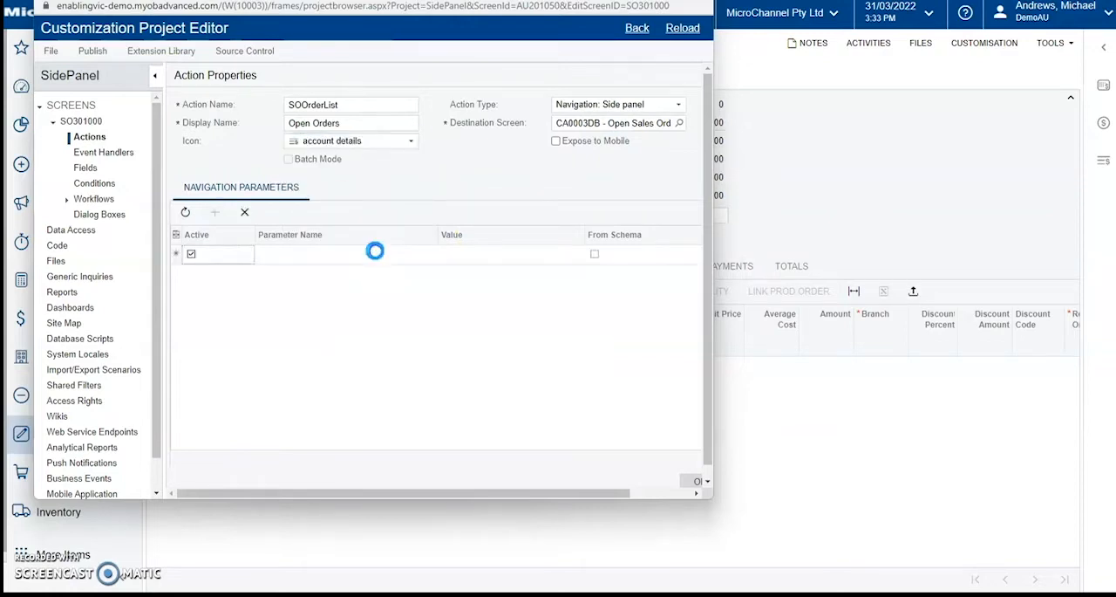
click(378, 254)
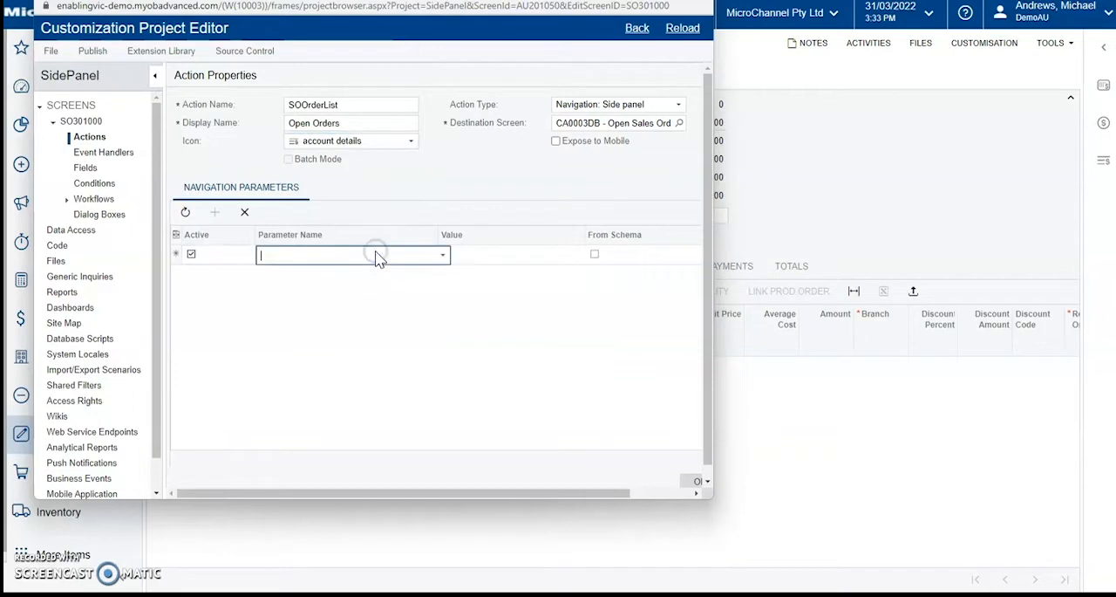
click(442, 255)
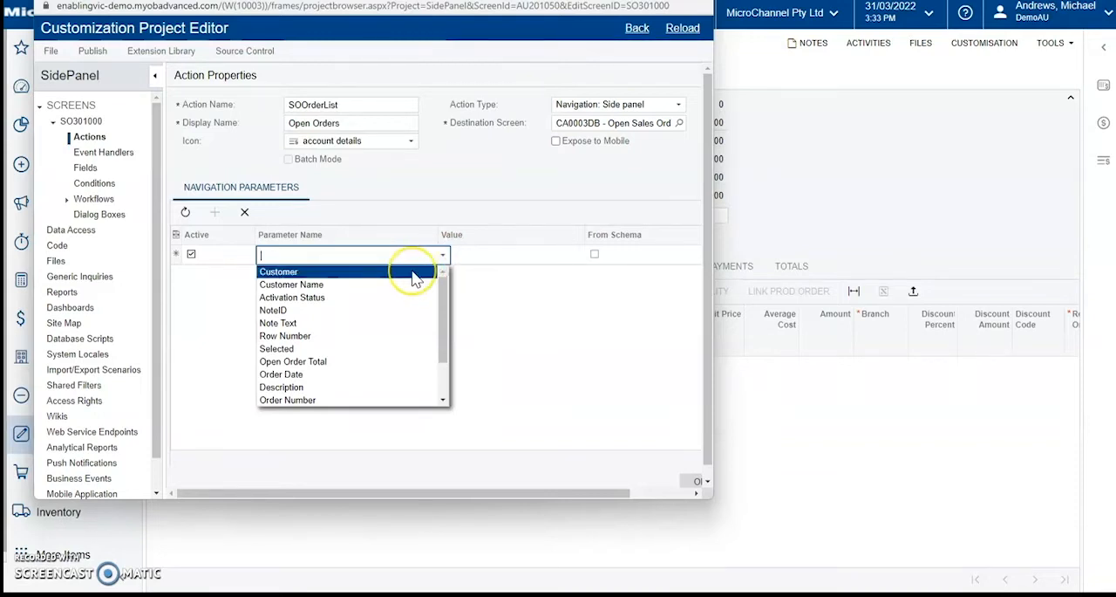
click(415, 273)
Step: Set the Customer parameter's value to the [Customer] field and confirm the action properties
click(472, 261)
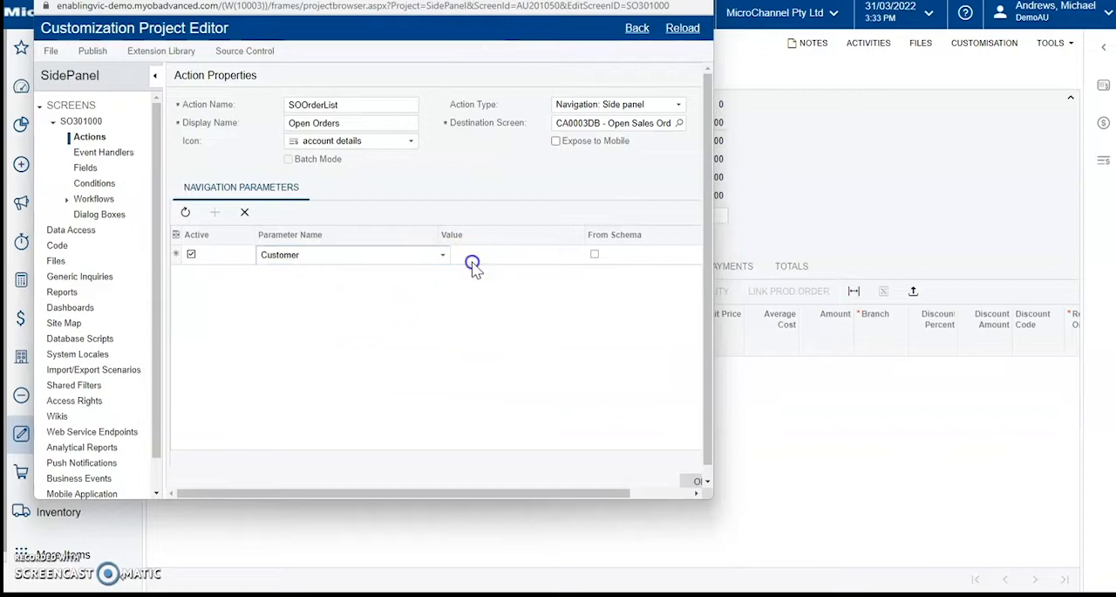
click(586, 256)
click(604, 321)
click(603, 328)
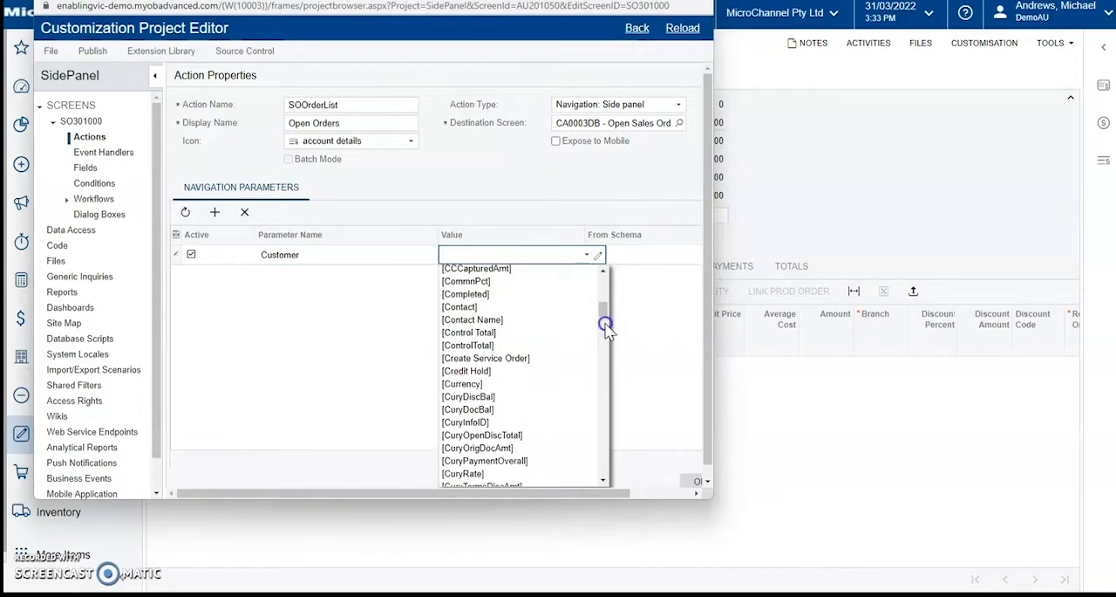
click(603, 330)
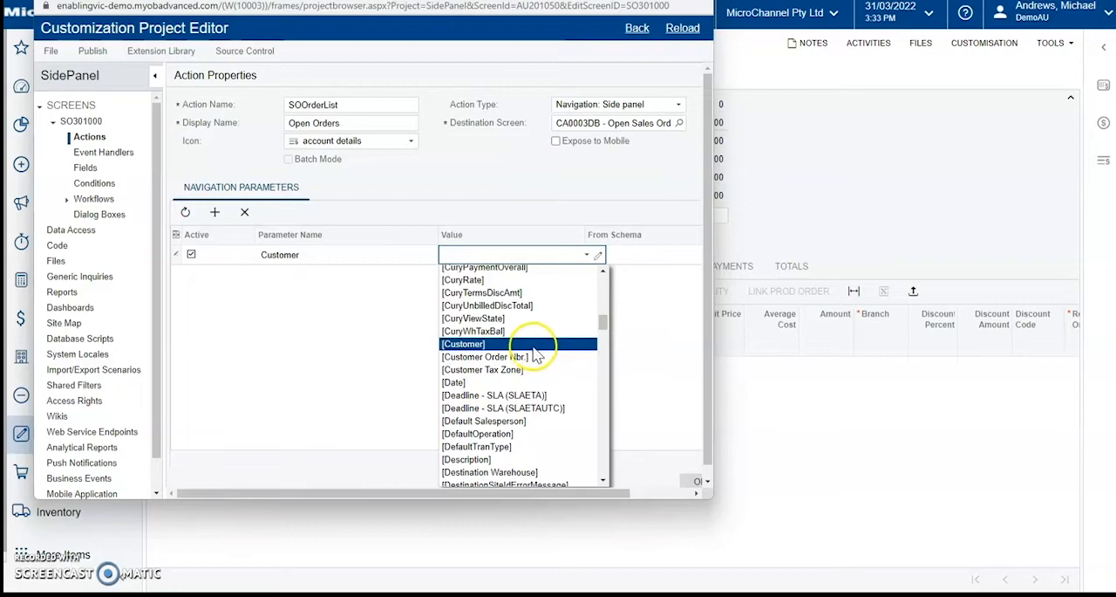
click(532, 346)
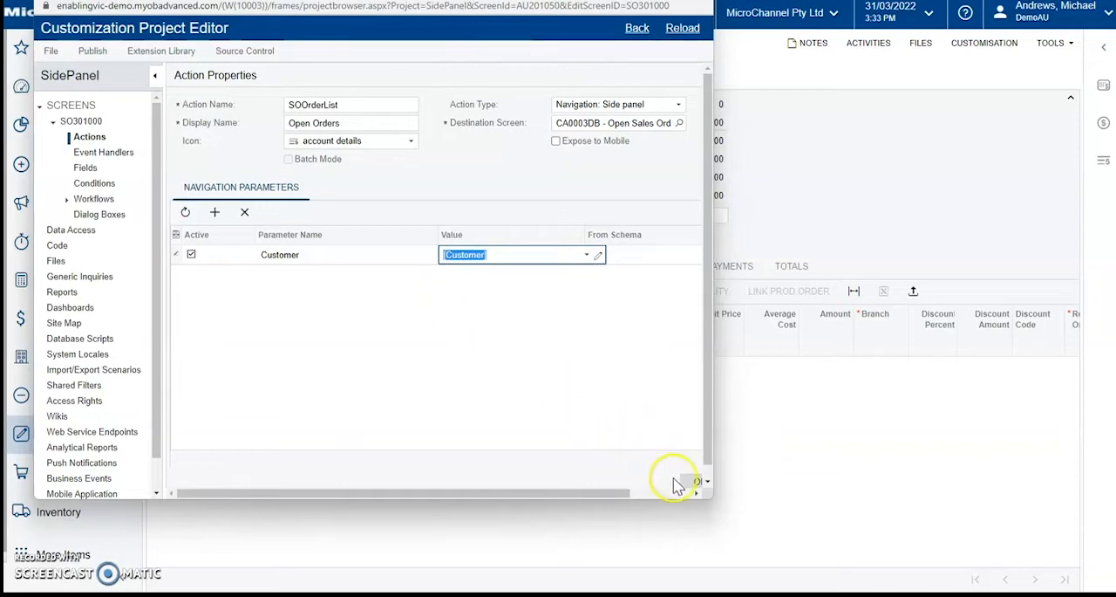
drag(714, 495, 815, 501)
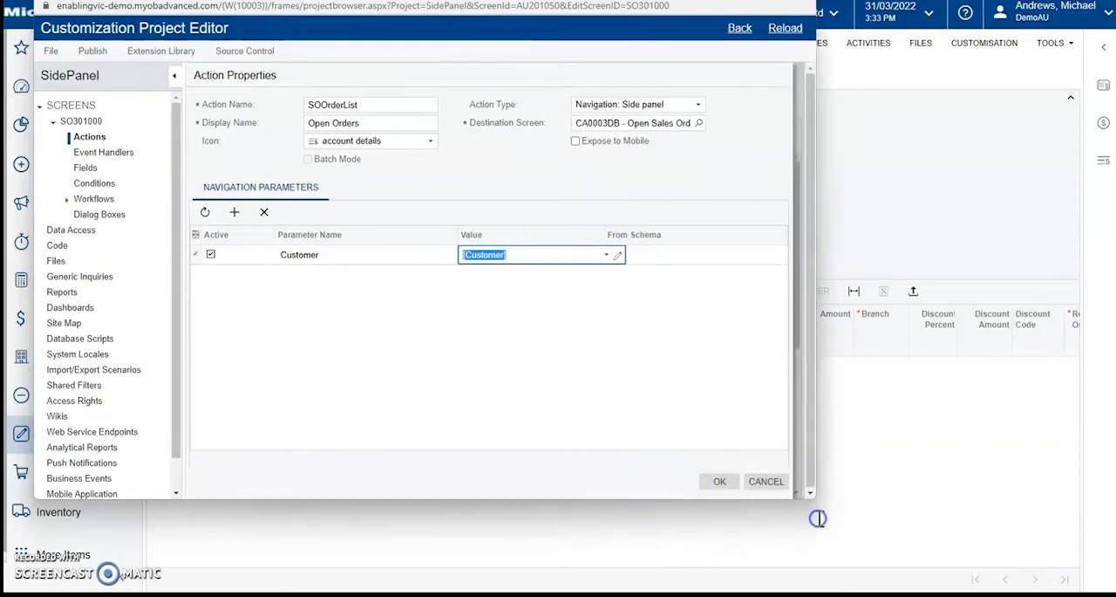
click(719, 484)
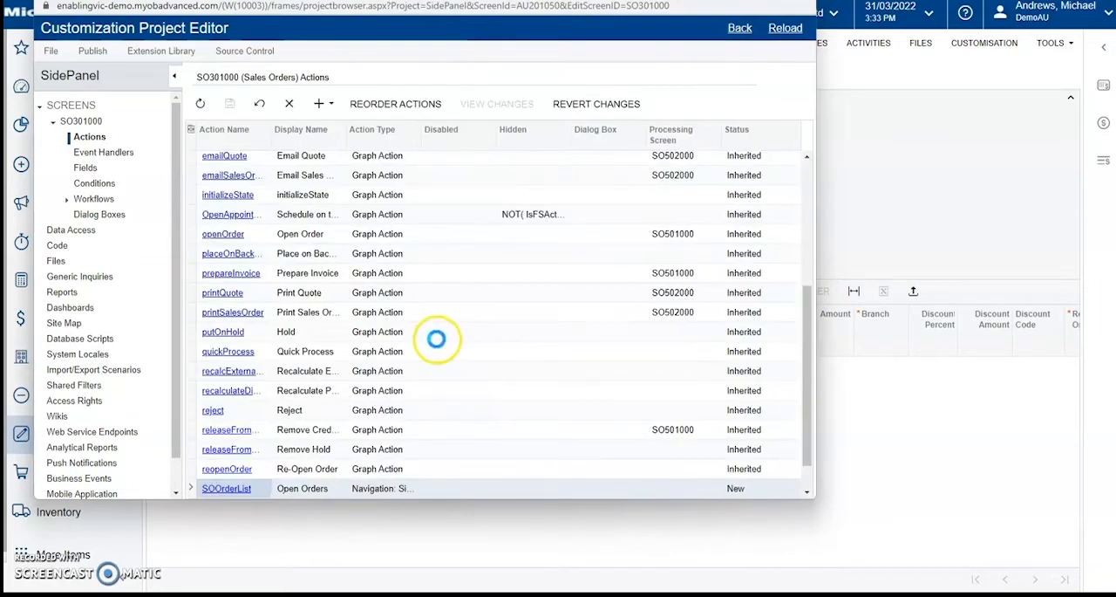
Step: Publish the current SidePanel customization project with its new SOOrderList action
click(682, 489)
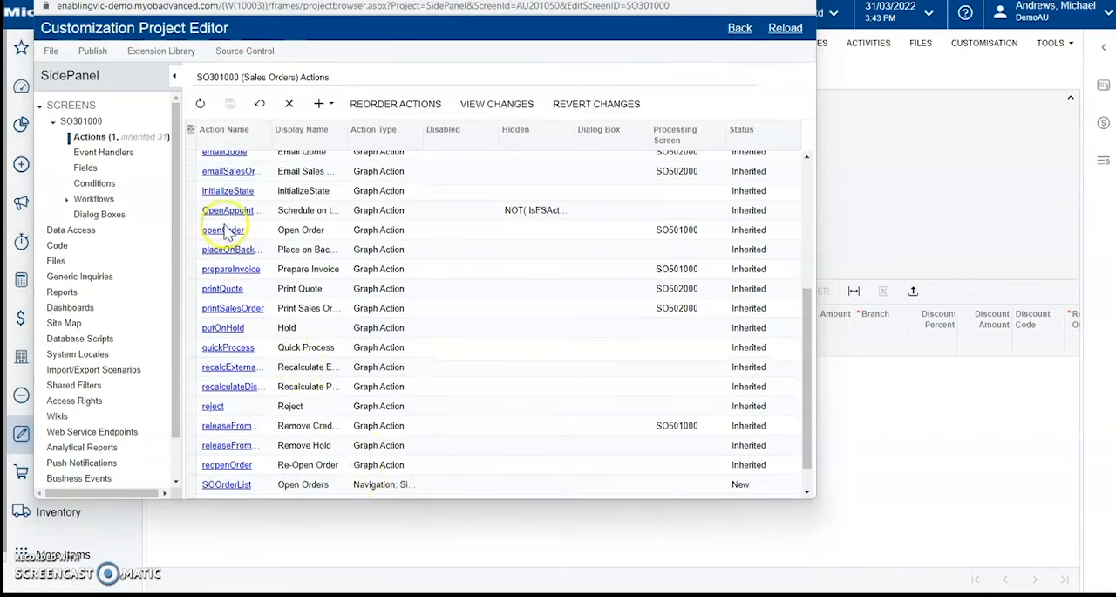
click(94, 54)
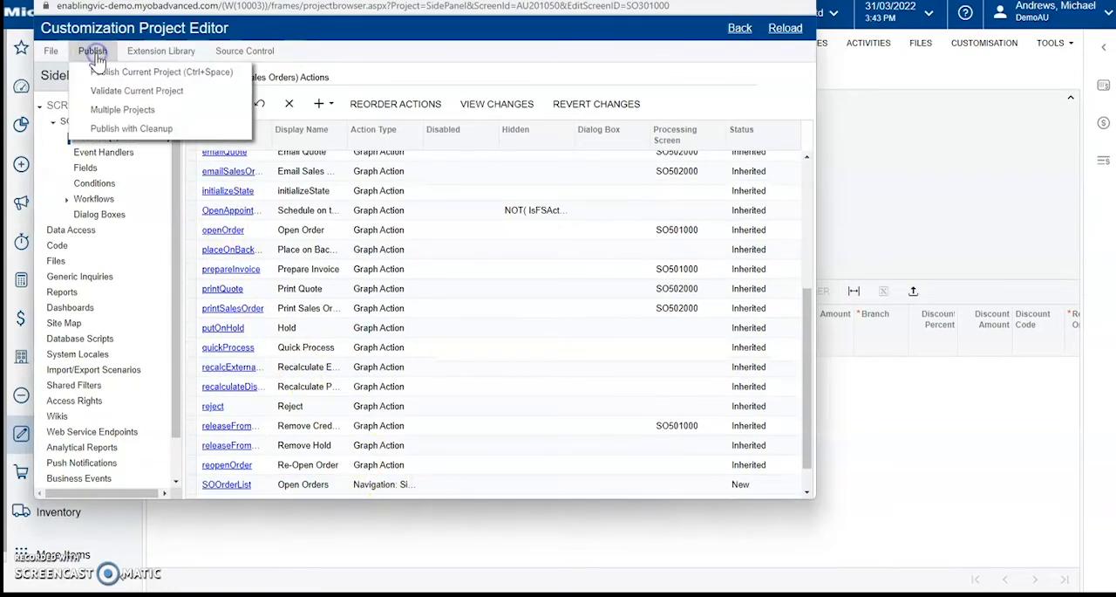
click(122, 77)
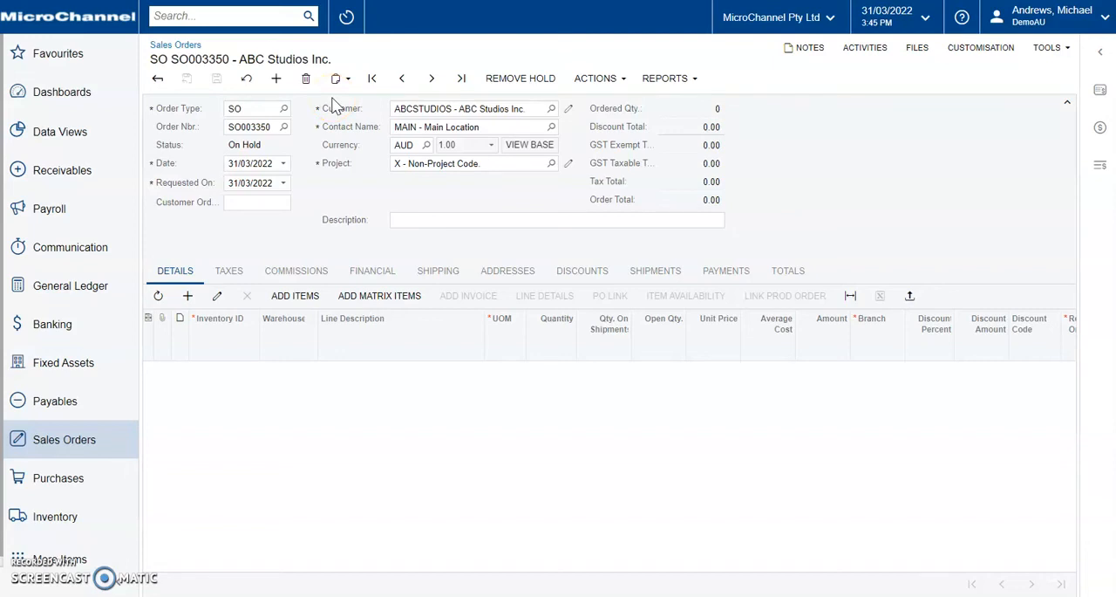
Step: Reload the Sales Orders screen, review the customer's orders in the Open Orders side panel and collapse the panel
key(F5)
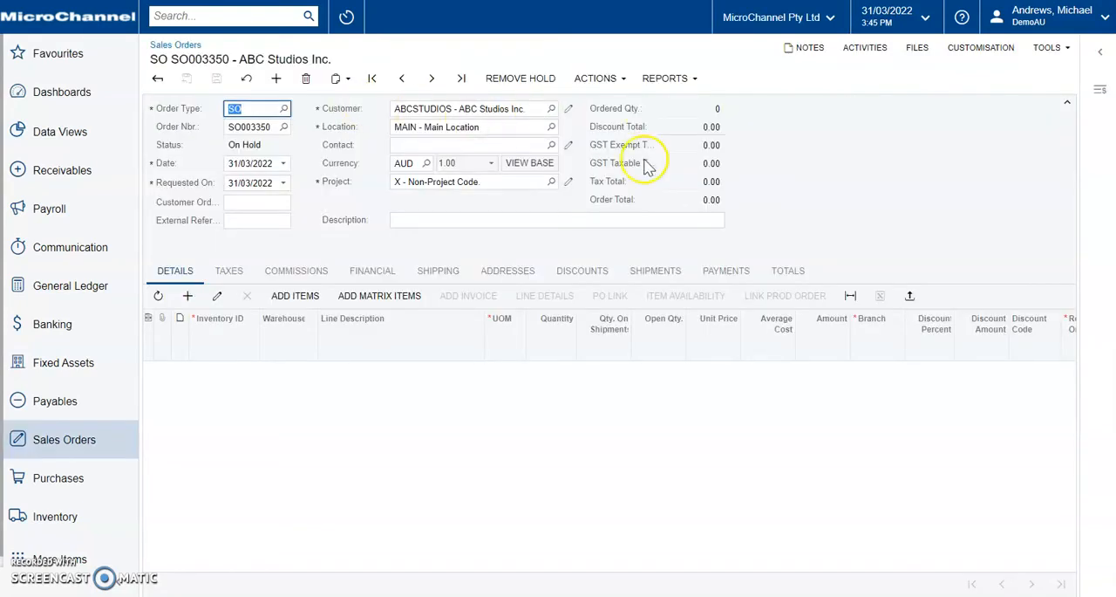
click(1097, 102)
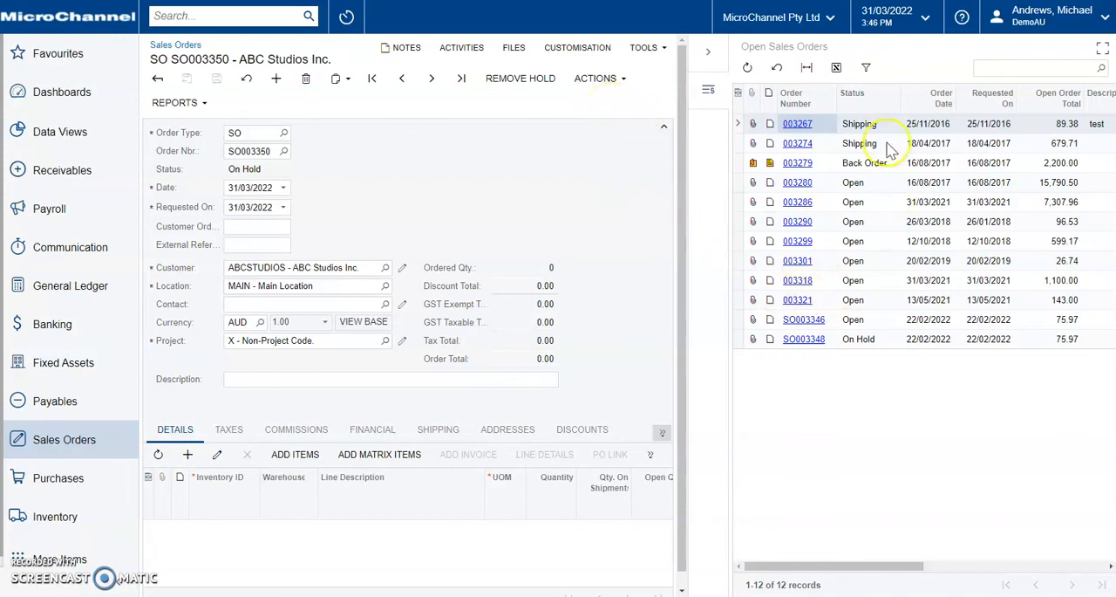
click(708, 51)
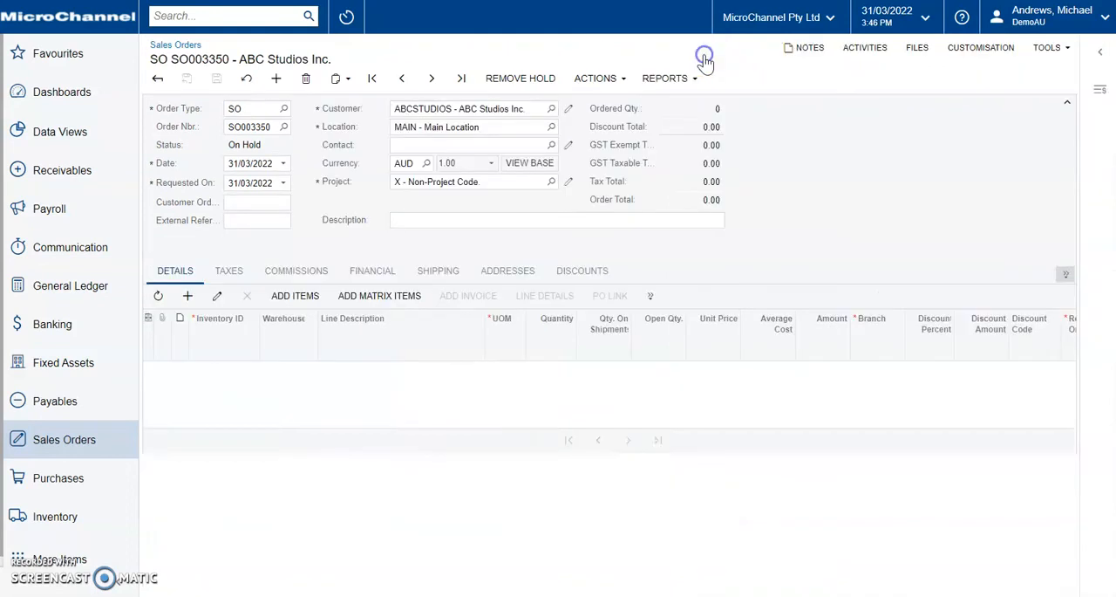
click(621, 80)
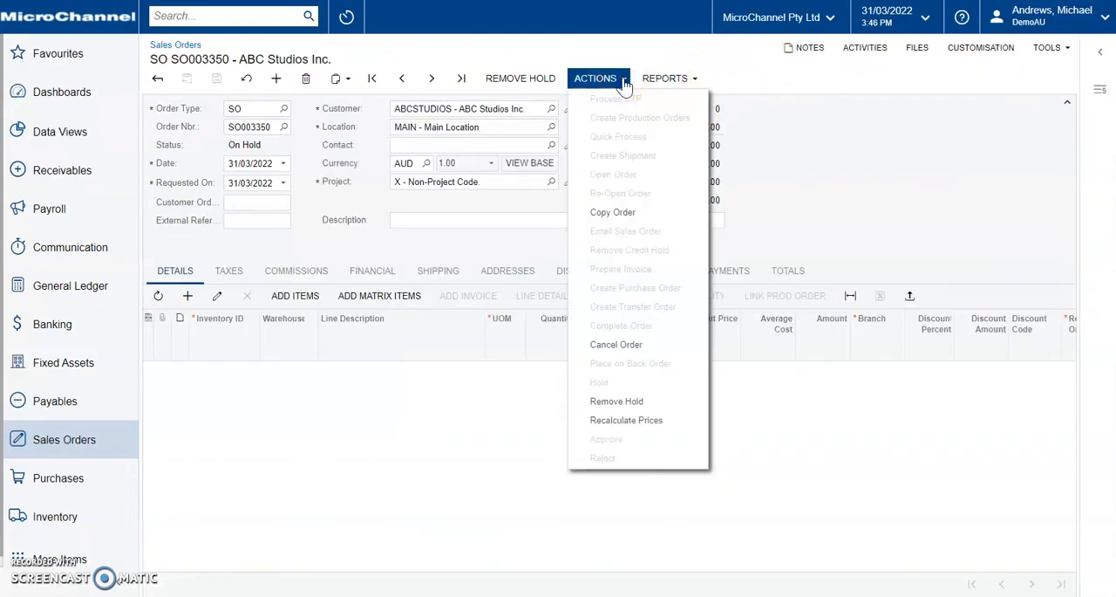
click(687, 84)
click(693, 85)
click(694, 81)
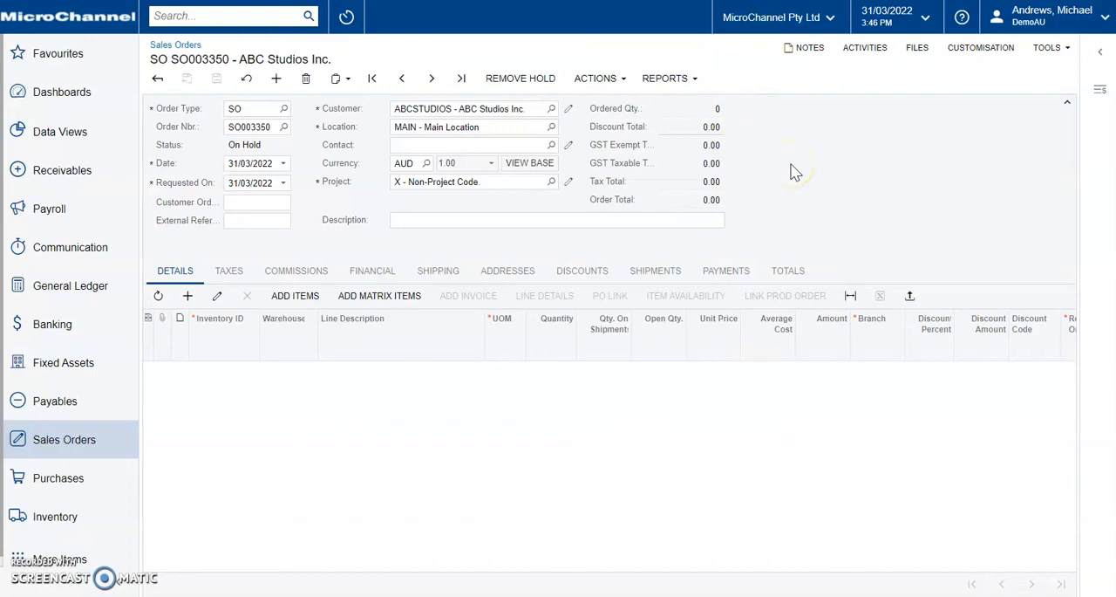